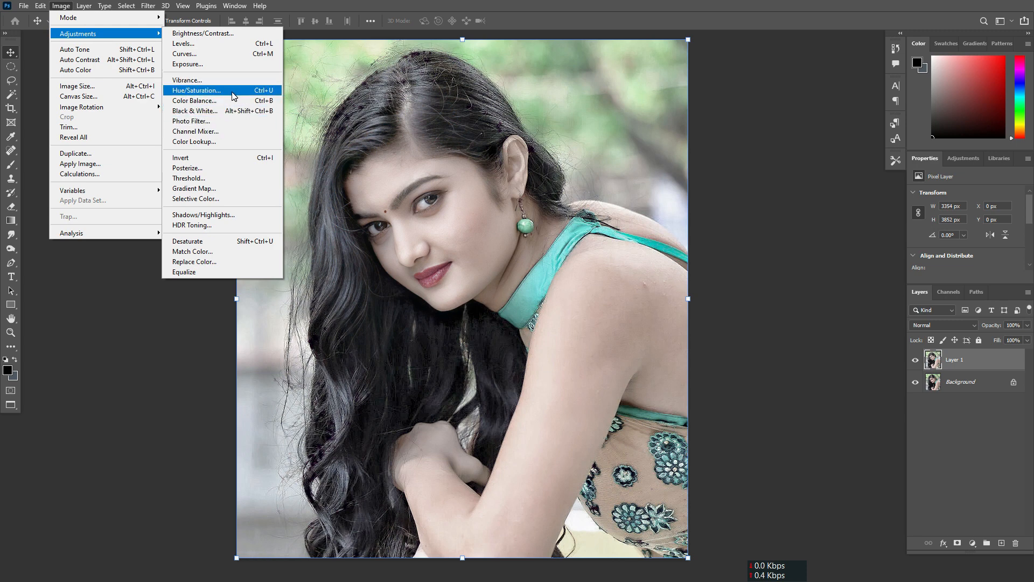
Step: Raise the saturation of Layer 1 to +51 with a Hue/Saturation adjustment
{"action": "left_click", "coordinate": [241, 94]}
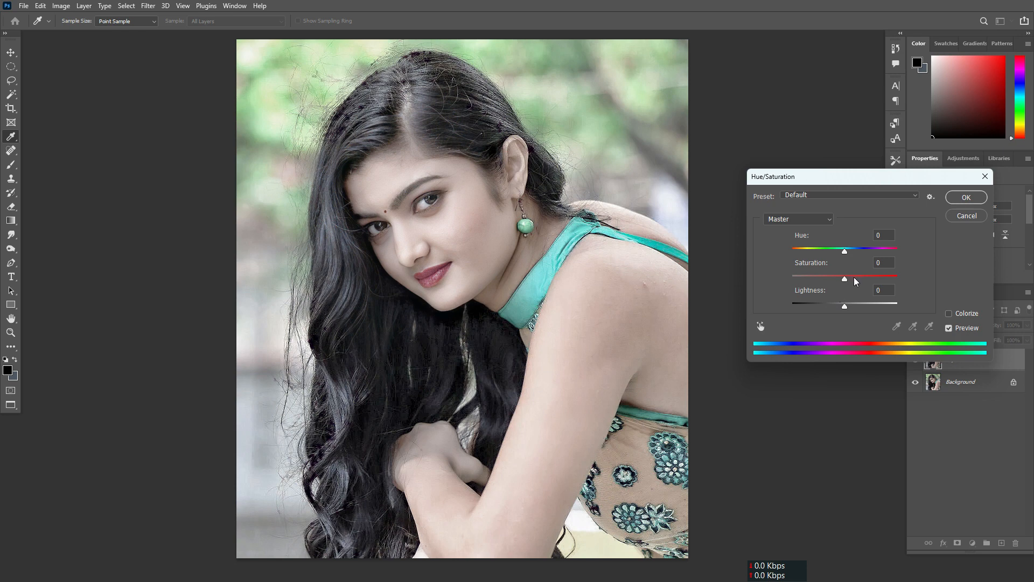
{"action": "left_click_drag", "start_coordinate": [854, 277], "coordinate": [858, 278]}
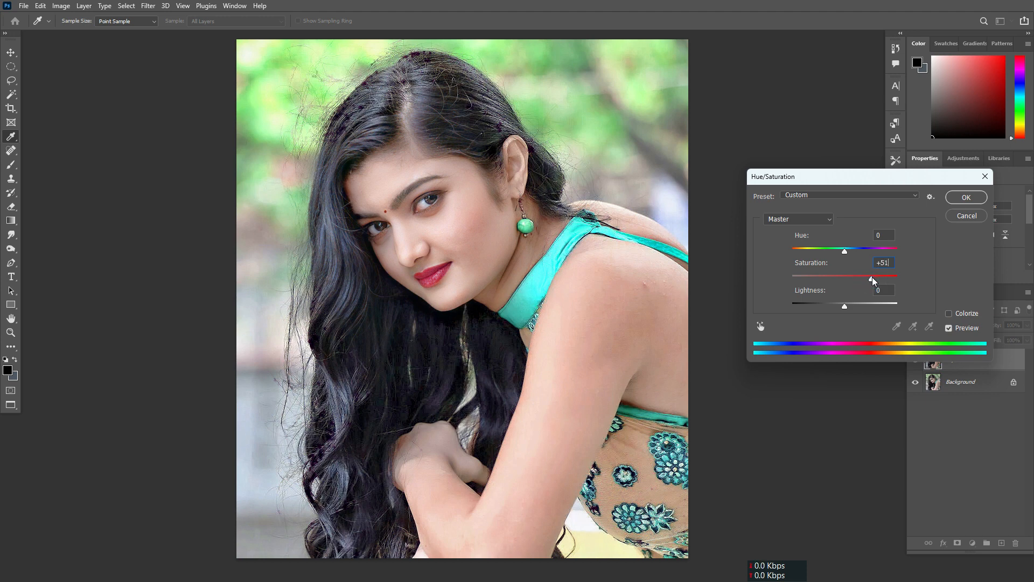
{"action": "left_click", "coordinate": [965, 198]}
{"action": "key", "text": "v"}
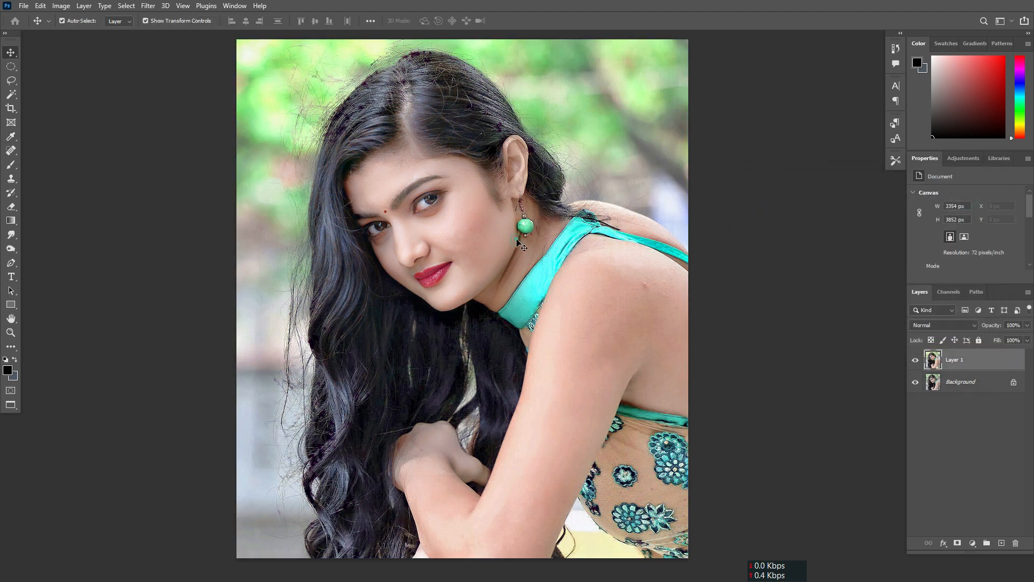
Step: Compare the portrait with and without Layer 1, both as a whole and close up on the face
{"action": "left_click", "coordinate": [918, 361]}
{"action": "left_click", "coordinate": [918, 361]}
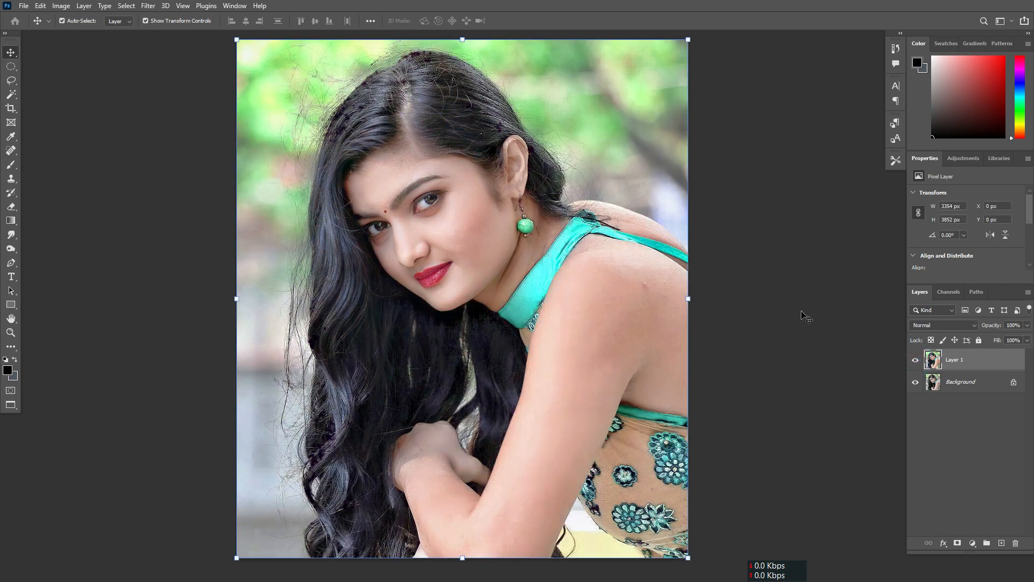
{"action": "left_click", "coordinate": [806, 317]}
{"action": "left_click_drag", "start_coordinate": [419, 177], "coordinate": [444, 219]}
{"action": "left_click_drag", "start_coordinate": [557, 239], "coordinate": [518, 263]}
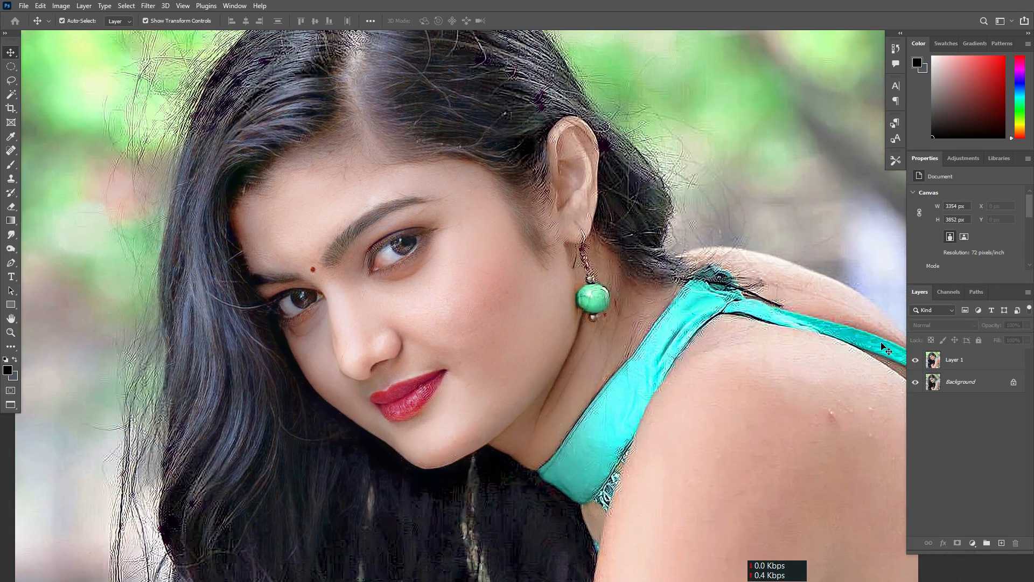
{"action": "left_click", "coordinate": [917, 361]}
{"action": "left_click", "coordinate": [917, 361]}
{"action": "left_click", "coordinate": [522, 230], "text": "alt"}
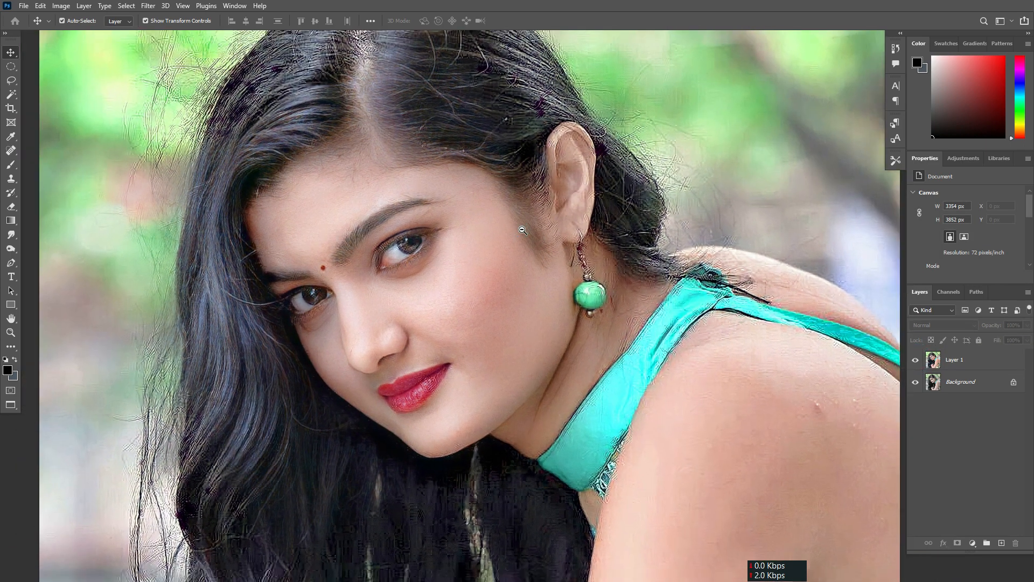
{"action": "left_click", "coordinate": [516, 238], "text": "ctrl"}
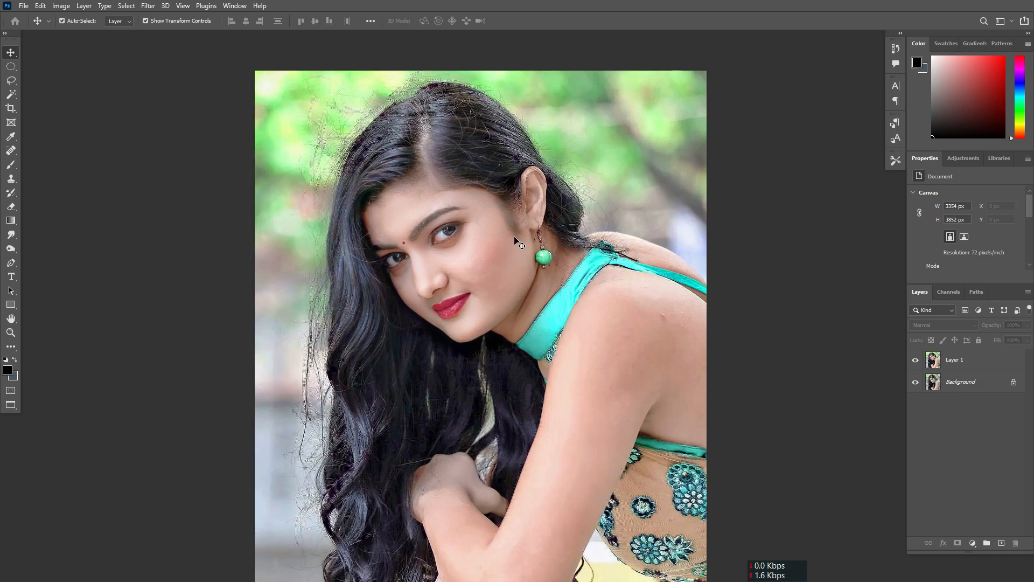
{"action": "left_click", "coordinate": [457, 212], "text": "ctrl"}
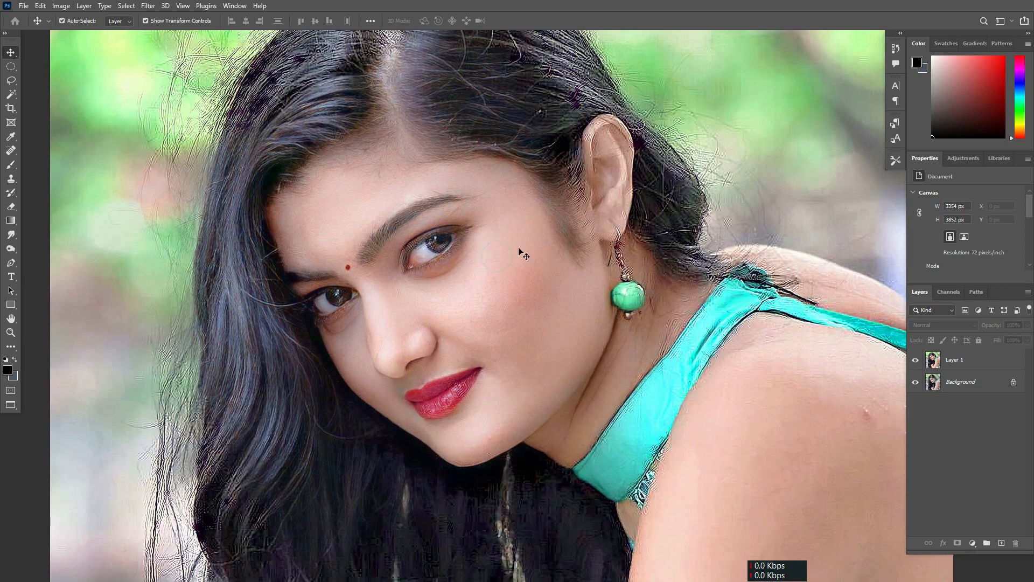
Step: Duplicate Layer 1 and set the copy's blend mode to Overlay
{"action": "left_click", "coordinate": [528, 247]}
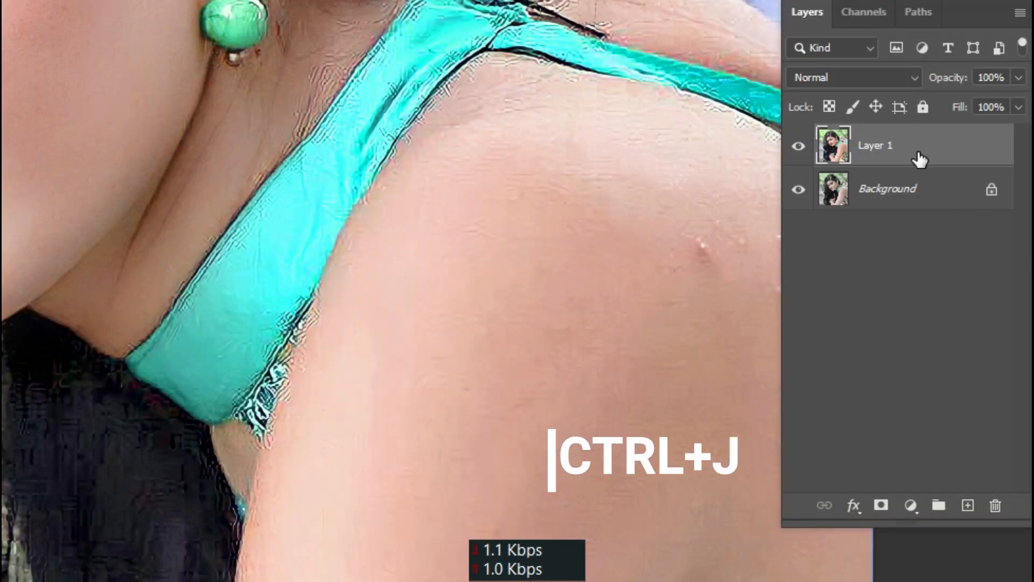
{"action": "key", "text": "ctrl+j"}
{"action": "left_click", "coordinate": [854, 77]}
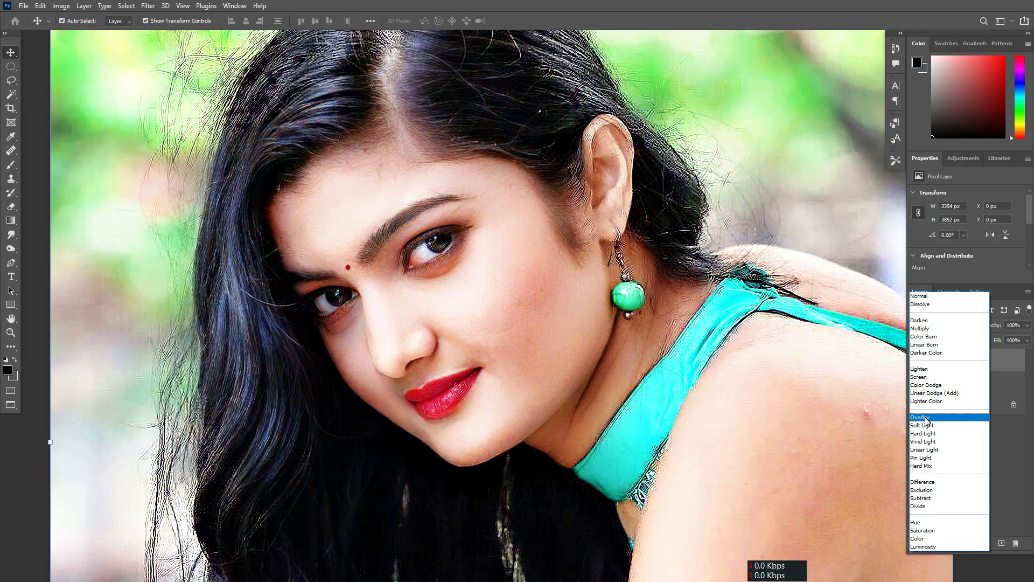
{"action": "left_click", "coordinate": [922, 418]}
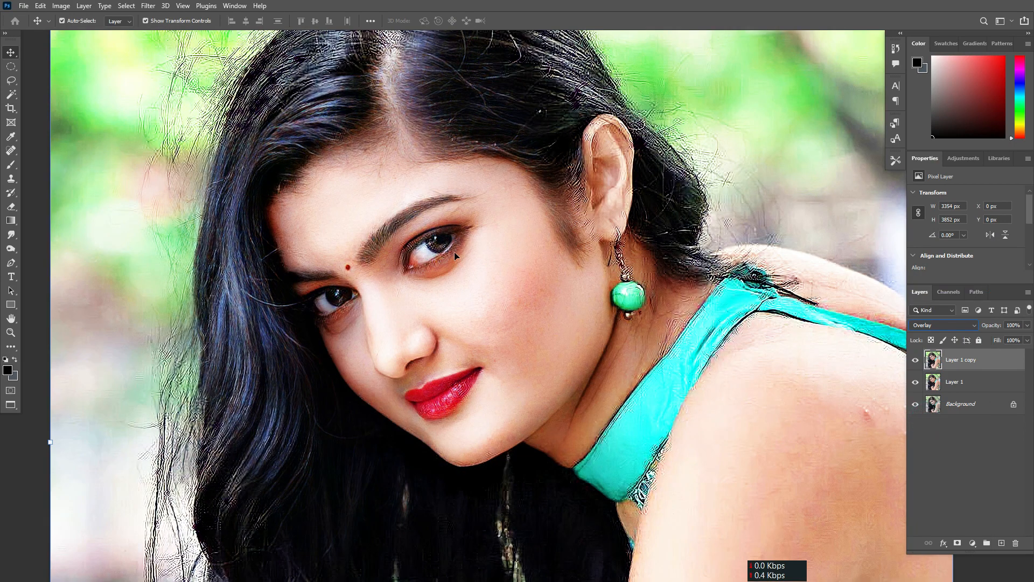
Step: Apply a High Pass filter with a radius of 4.0 pixels to the Overlay copy
{"action": "left_click", "coordinate": [149, 5]}
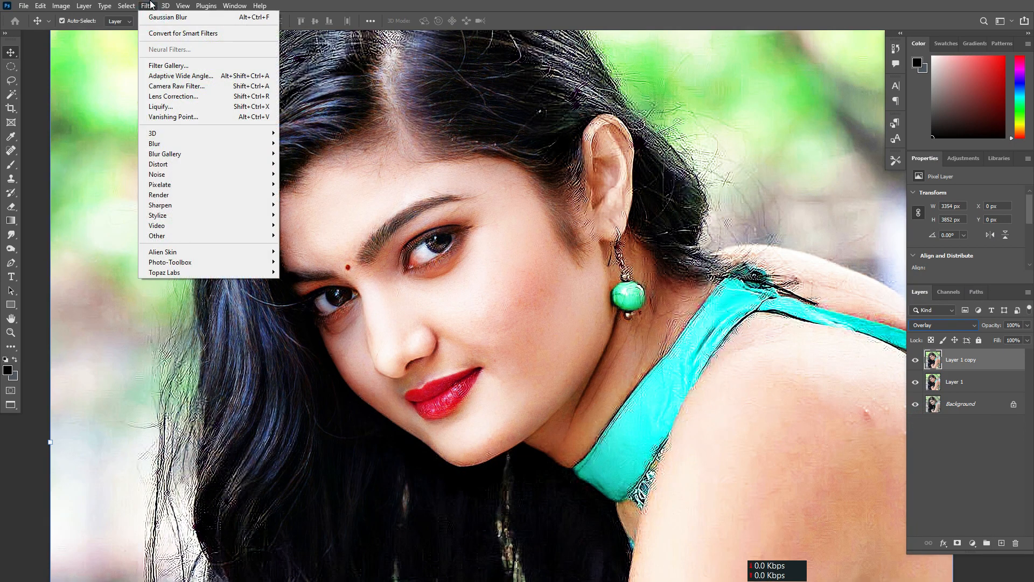
{"action": "left_click", "coordinate": [261, 237]}
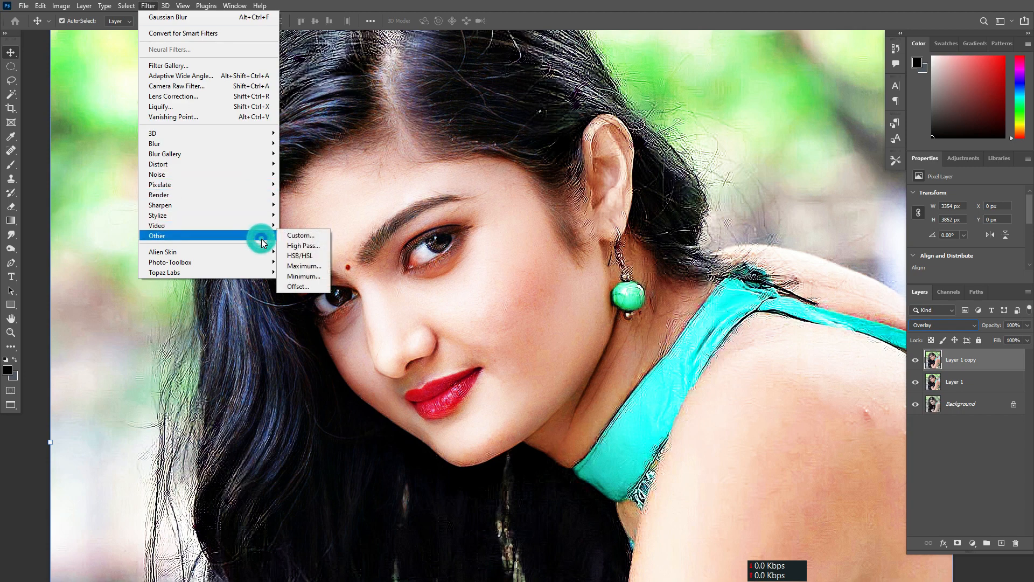
{"action": "left_click", "coordinate": [310, 246]}
{"action": "left_click_drag", "start_coordinate": [541, 117], "coordinate": [794, 128]}
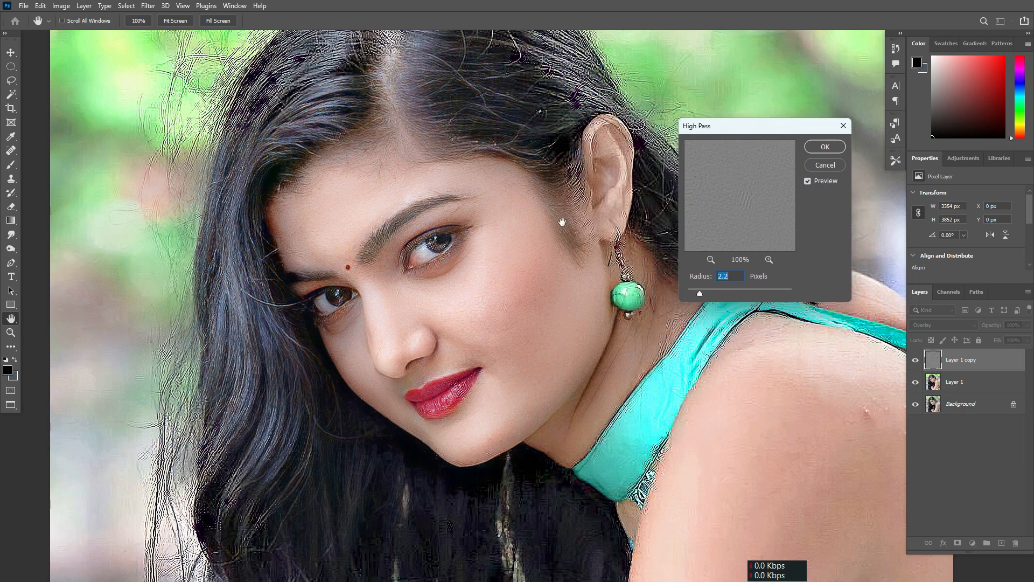
{"action": "scroll", "coordinate": [551, 220], "scroll_direction": "down", "scroll_amount": 5}
{"action": "scroll", "coordinate": [551, 220], "scroll_direction": "up", "scroll_amount": 1}
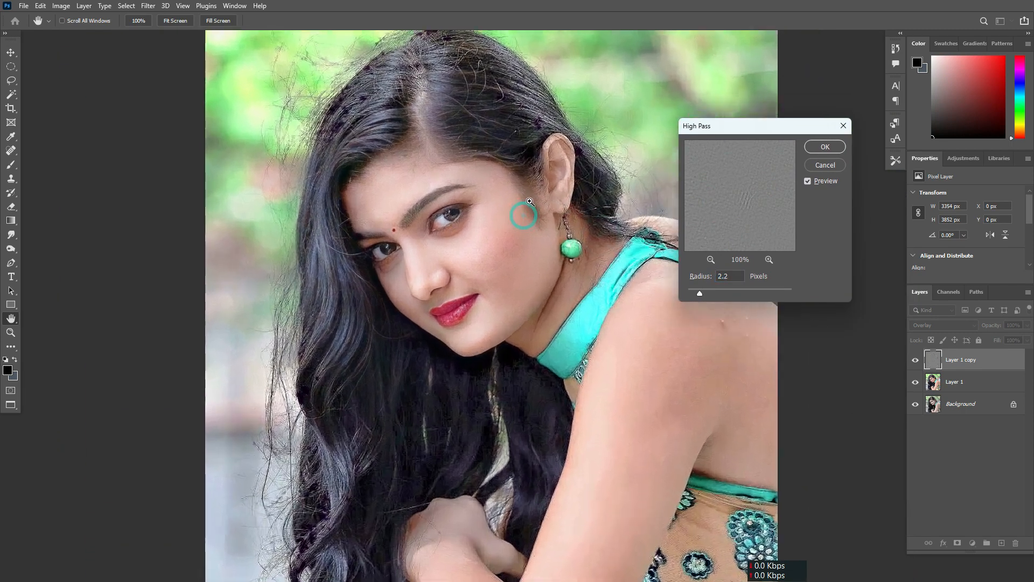
{"action": "left_click_drag", "start_coordinate": [719, 291], "coordinate": [696, 294]}
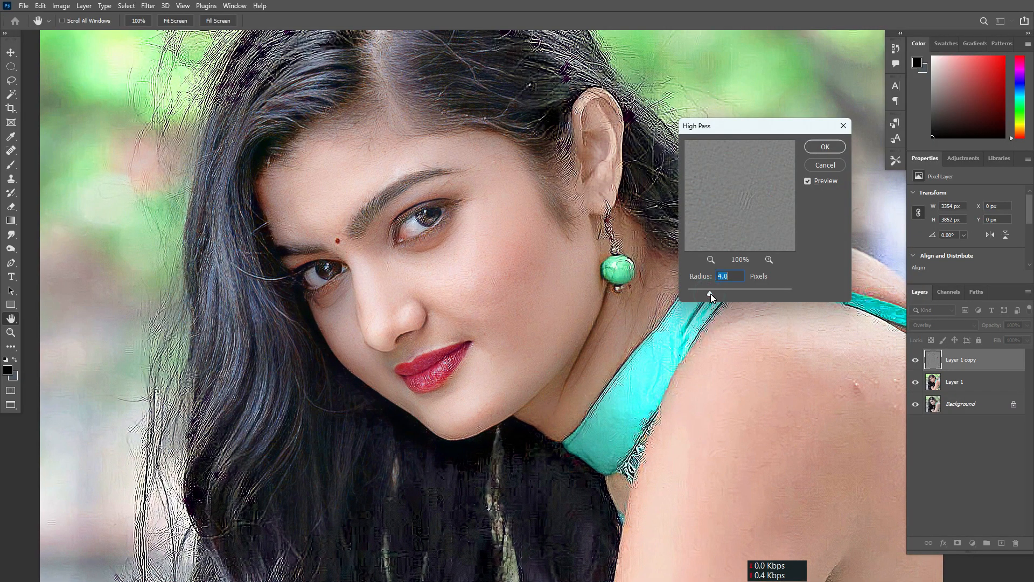
{"action": "left_click", "coordinate": [819, 149]}
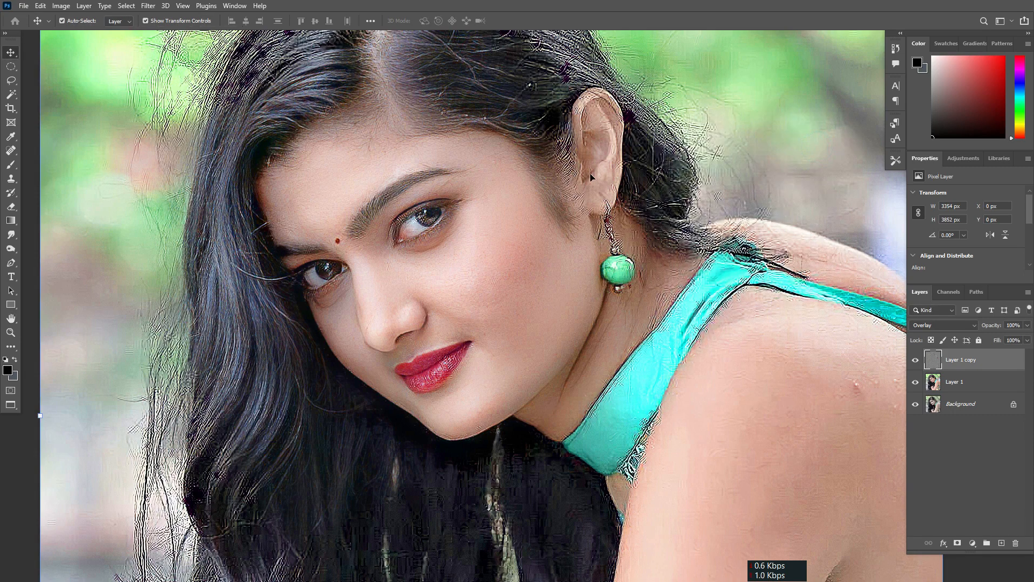
Step: Compare the portrait's sharpness with and without the High Pass layer at different magnifications
{"action": "left_click", "coordinate": [915, 360]}
{"action": "left_click", "coordinate": [915, 359]}
{"action": "scroll", "coordinate": [640, 226], "scroll_direction": "down", "scroll_amount": 3}
{"action": "scroll", "coordinate": [640, 226], "scroll_direction": "up", "scroll_amount": 2}
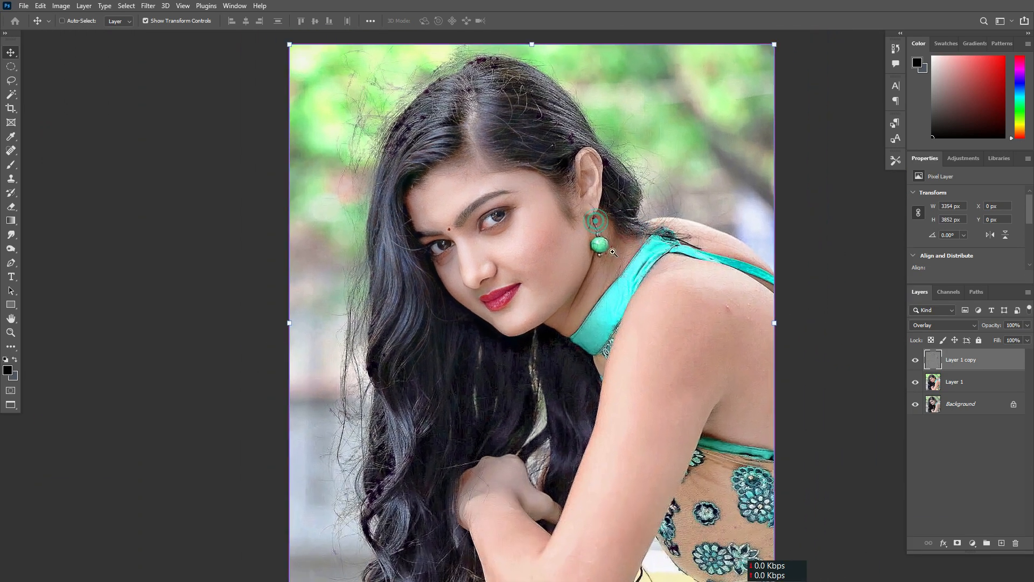
{"action": "left_click_drag", "start_coordinate": [619, 258], "coordinate": [698, 282]}
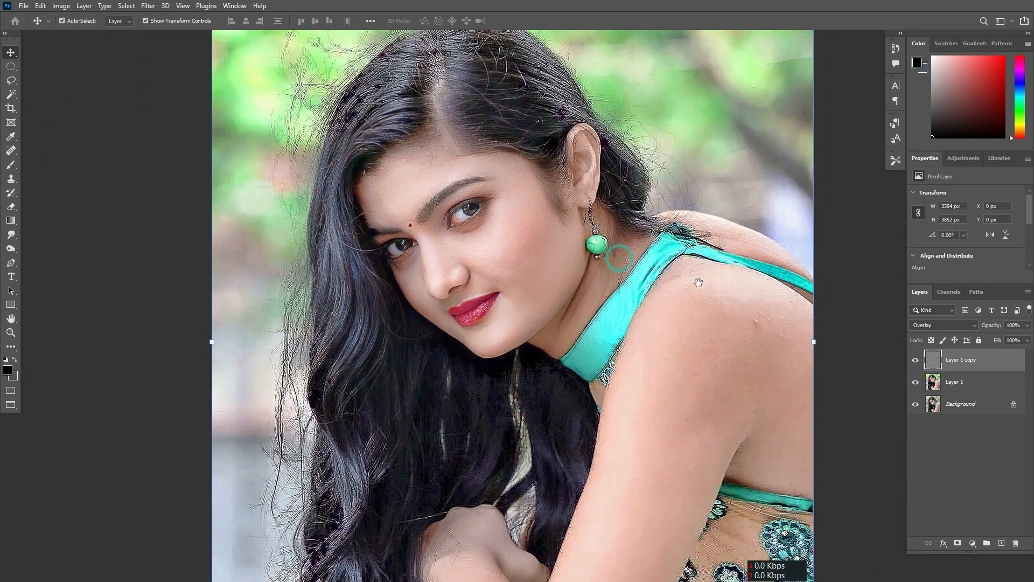
{"action": "left_click", "coordinate": [916, 360]}
{"action": "left_click", "coordinate": [916, 361]}
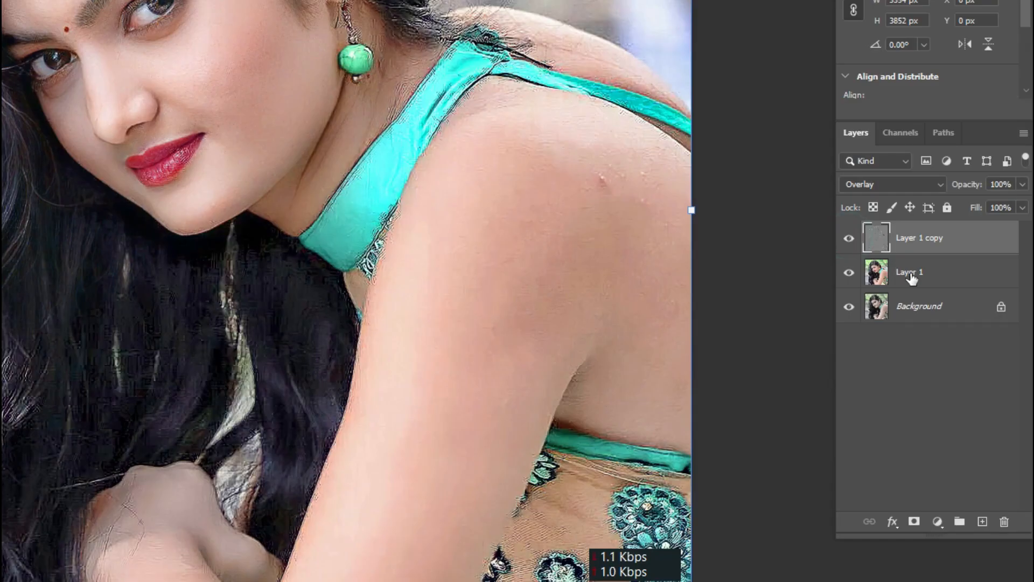
Step: Merge Layer 1 and Layer 1 copy into one layer and compare the face with and without it
{"action": "left_click", "coordinate": [904, 276], "text": "shift"}
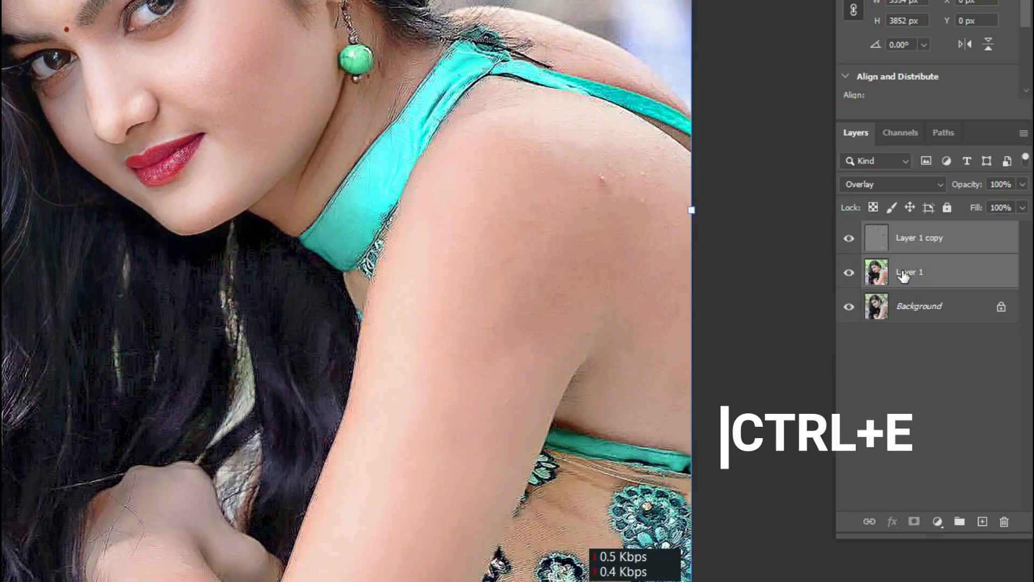
{"action": "key", "text": "ctrl+e"}
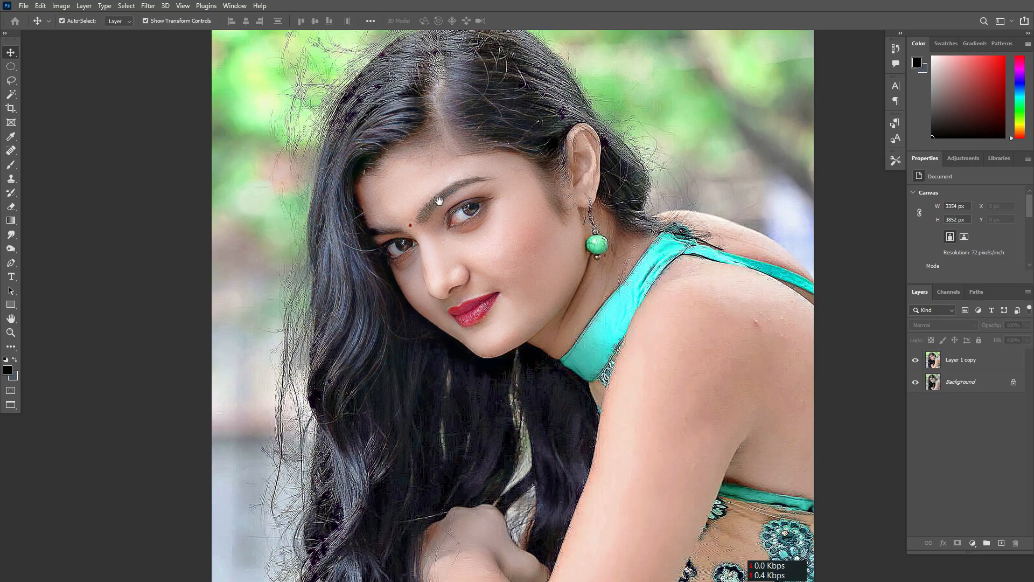
{"action": "scroll", "coordinate": [439, 201], "scroll_direction": "up", "scroll_amount": 5}
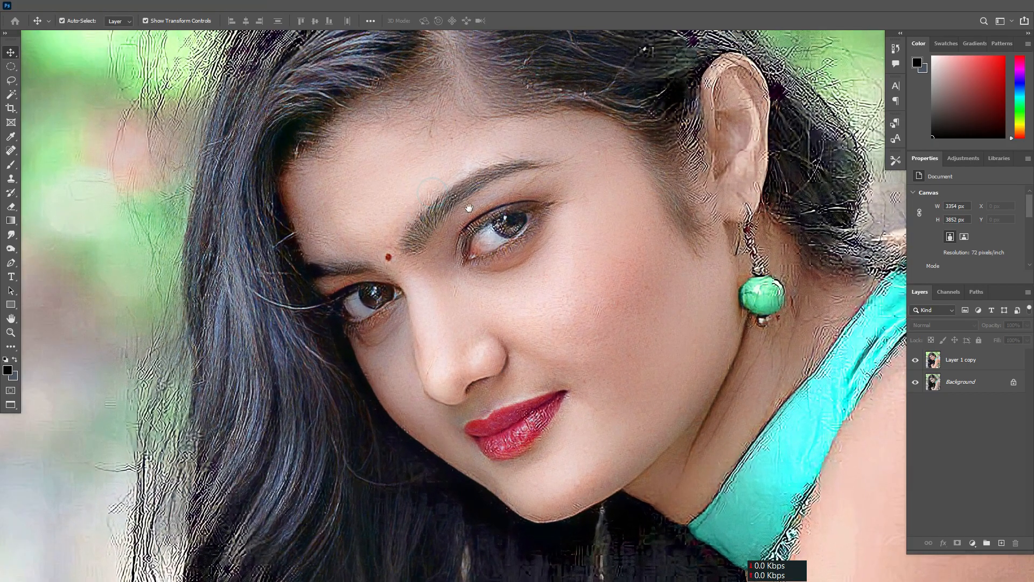
{"action": "left_click", "coordinate": [917, 360]}
{"action": "left_click", "coordinate": [916, 360]}
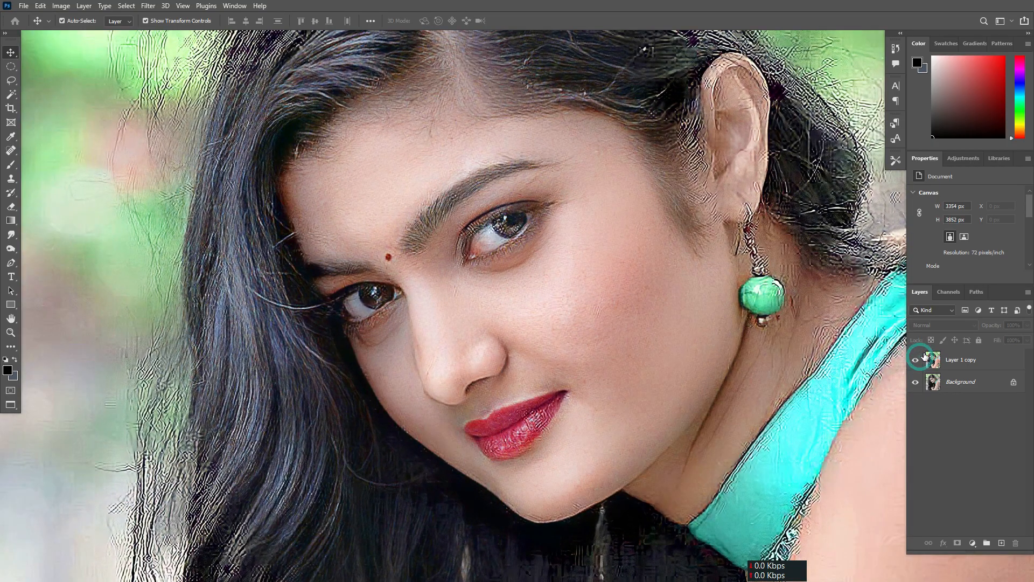
Step: Smooth the skin on the forehead above the red dot with the Mixer Brush, using sizes up to 175 px
{"action": "left_click", "coordinate": [11, 164]}
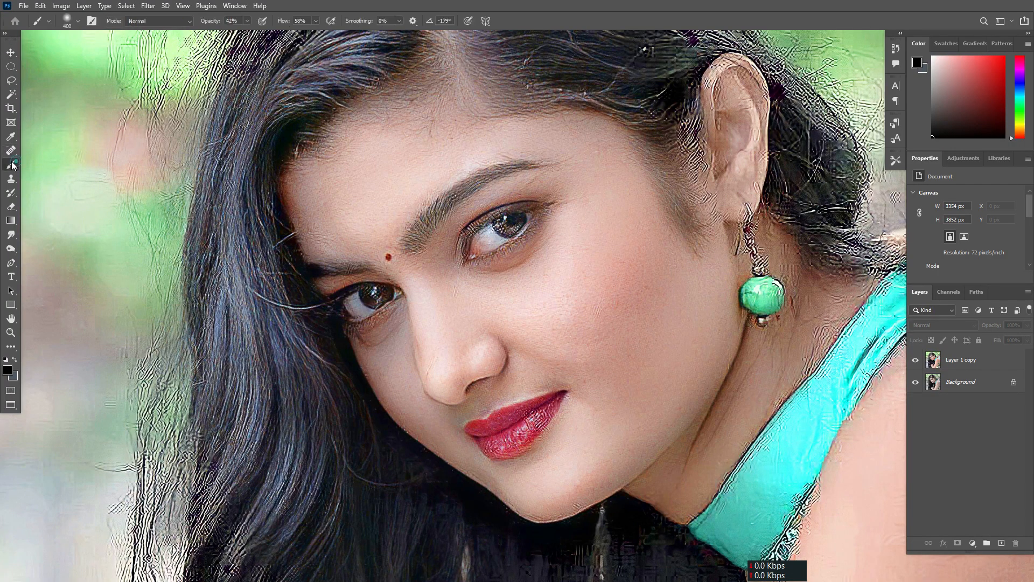
{"action": "right_click", "coordinate": [13, 166]}
{"action": "left_click", "coordinate": [42, 192]}
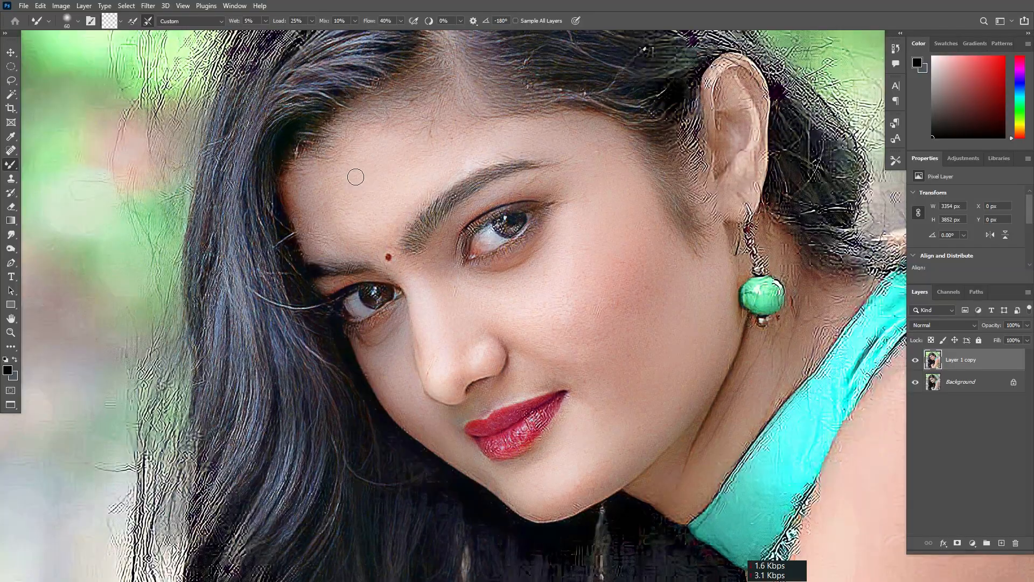
{"action": "left_click", "coordinate": [673, 341], "text": "ctrl"}
{"action": "left_click_drag", "start_coordinate": [648, 358], "coordinate": [646, 366]}
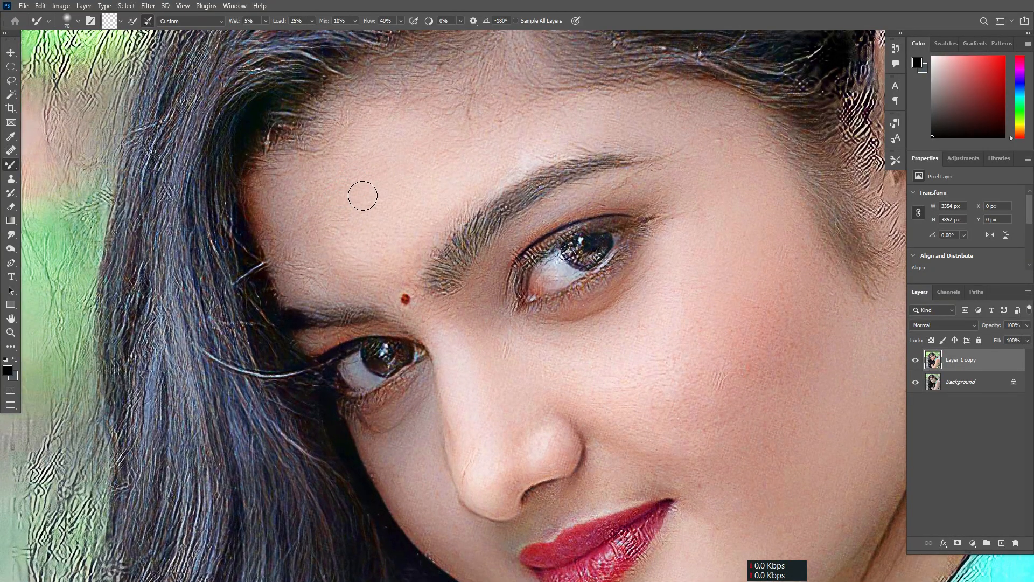
{"action": "key", "text": "bracketright"}
{"action": "key", "text": "bracketright"}
{"action": "key", "text": "bracketright"}
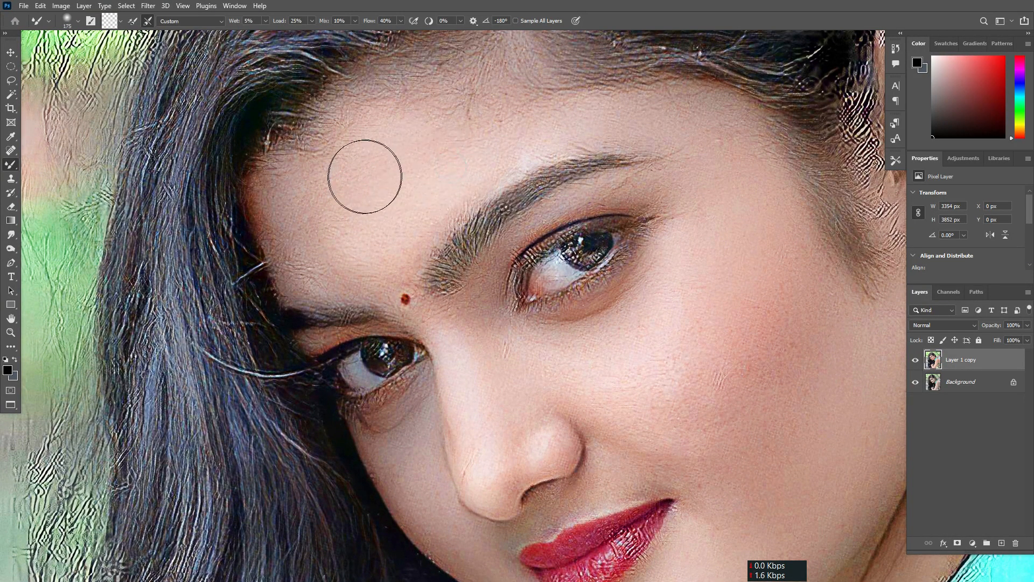
{"action": "mouse_move", "coordinate": [356, 154]}
{"action": "left_mouse_down"}
{"action": "mouse_move", "coordinate": [309, 206]}
{"action": "mouse_move", "coordinate": [299, 181]}
{"action": "mouse_move", "coordinate": [300, 225]}
{"action": "mouse_move", "coordinate": [287, 216]}
{"action": "mouse_move", "coordinate": [302, 265]}
{"action": "left_mouse_up"}
{"action": "key", "text": "bracketleft"}
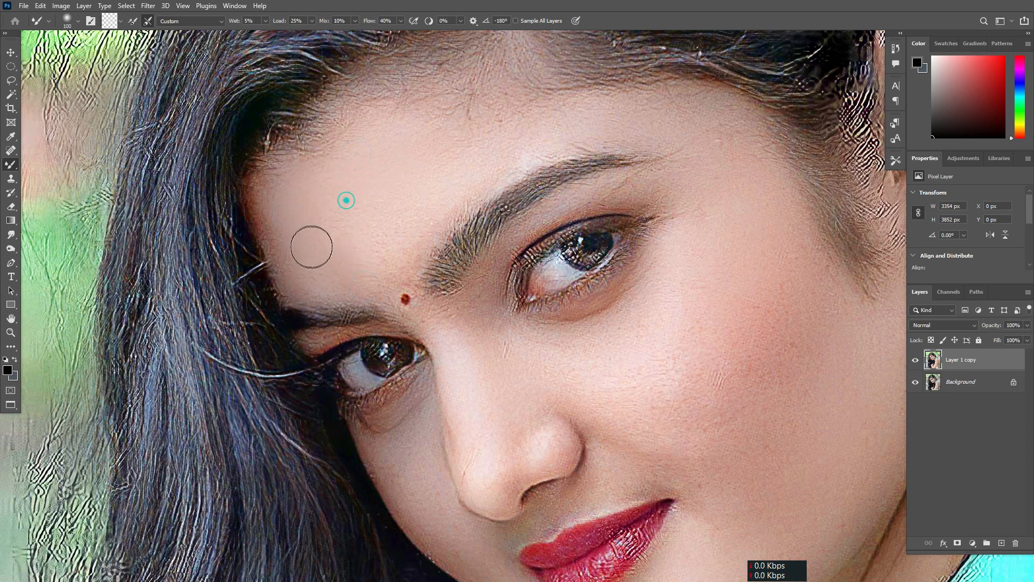
{"action": "key", "text": "bracketleft"}
{"action": "key", "text": "bracketright"}
{"action": "key", "text": "bracketright"}
{"action": "key", "text": "bracketright"}
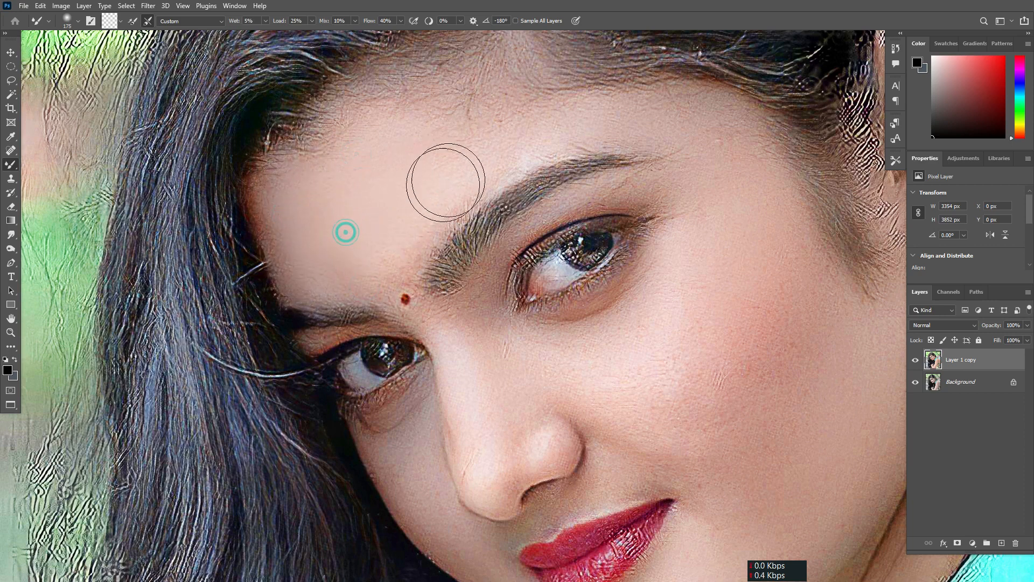
Step: Blend the remaining forehead skin between the hairline and the eyebrows with Mixer Brush strokes, finishing at 125 px
{"action": "left_click", "coordinate": [448, 161], "text": "ctrl"}
{"action": "left_click_drag", "start_coordinate": [446, 156], "coordinate": [441, 195]}
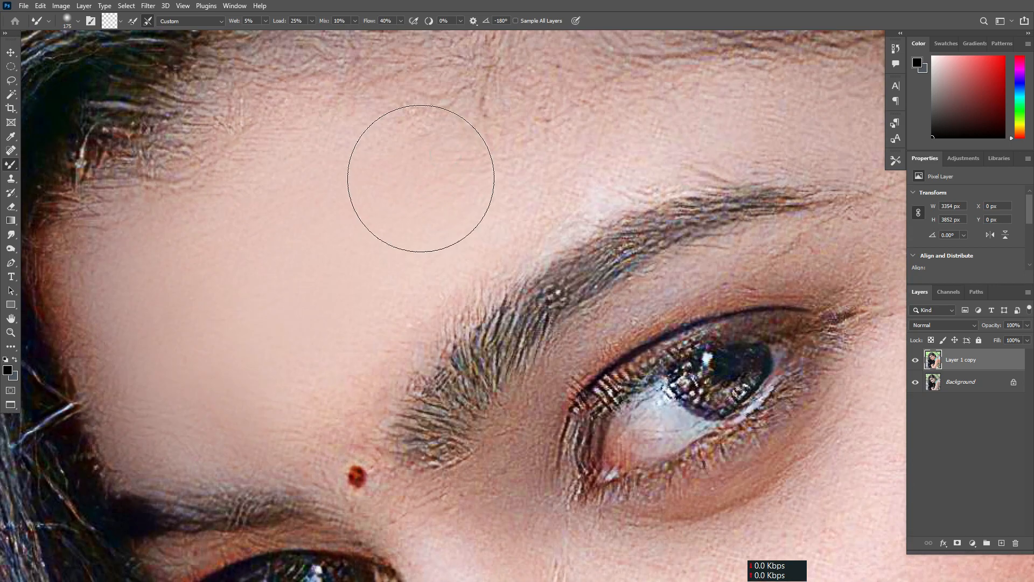
{"action": "key", "text": "bracketleft"}
{"action": "key", "text": "bracketleft"}
{"action": "mouse_move", "coordinate": [339, 190]}
{"action": "left_mouse_down"}
{"action": "mouse_move", "coordinate": [483, 159]}
{"action": "mouse_move", "coordinate": [356, 166]}
{"action": "left_mouse_up"}
{"action": "key", "text": "bracketleft"}
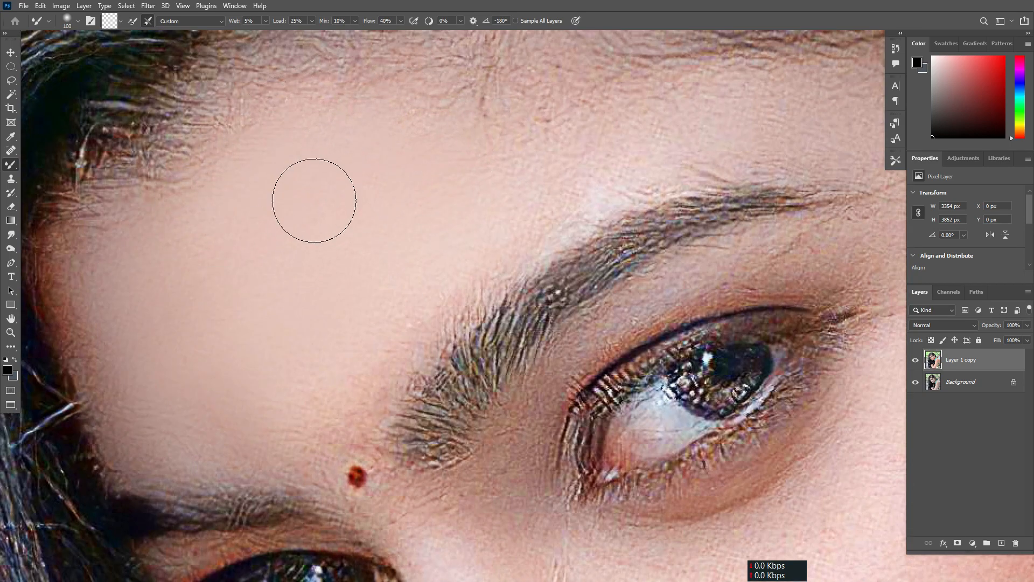
{"action": "scroll", "coordinate": [302, 201], "scroll_direction": "up", "scroll_amount": 1}
{"action": "key", "text": "bracketleft"}
{"action": "left_click_drag", "start_coordinate": [289, 196], "coordinate": [458, 119]}
{"action": "left_click_drag", "start_coordinate": [247, 187], "coordinate": [598, 125]}
{"action": "key", "text": "bracketright"}
{"action": "key", "text": "bracketright"}
{"action": "left_click_drag", "start_coordinate": [311, 148], "coordinate": [386, 104]}
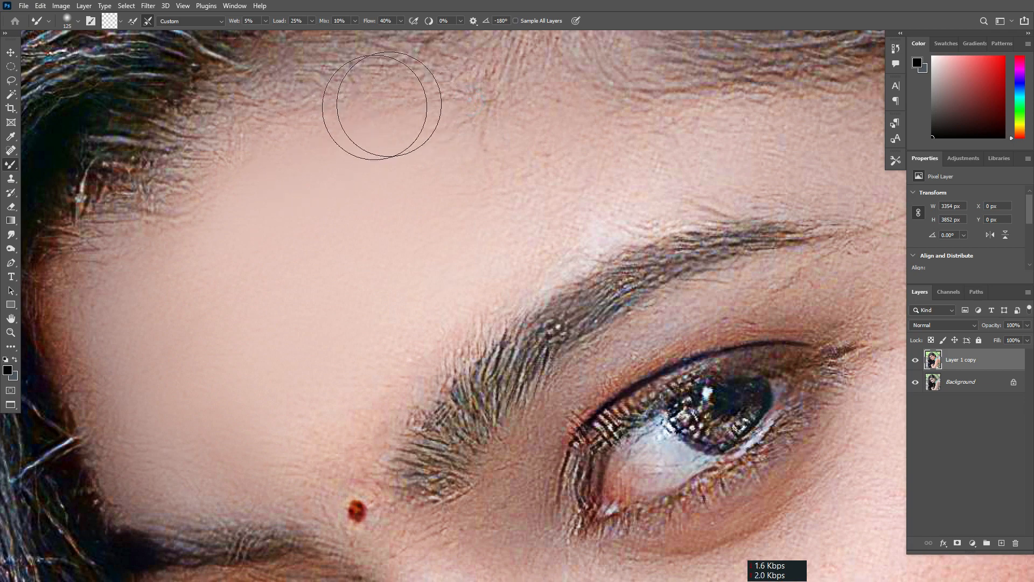
{"action": "left_click_drag", "start_coordinate": [184, 224], "coordinate": [195, 209]}
{"action": "mouse_move", "coordinate": [235, 268]}
{"action": "left_mouse_down"}
{"action": "mouse_move", "coordinate": [585, 193]}
{"action": "mouse_move", "coordinate": [729, 141]}
{"action": "left_mouse_up"}
{"action": "left_click_drag", "start_coordinate": [431, 183], "coordinate": [598, 114]}
{"action": "scroll", "coordinate": [455, 162], "scroll_direction": "down", "scroll_amount": 2}
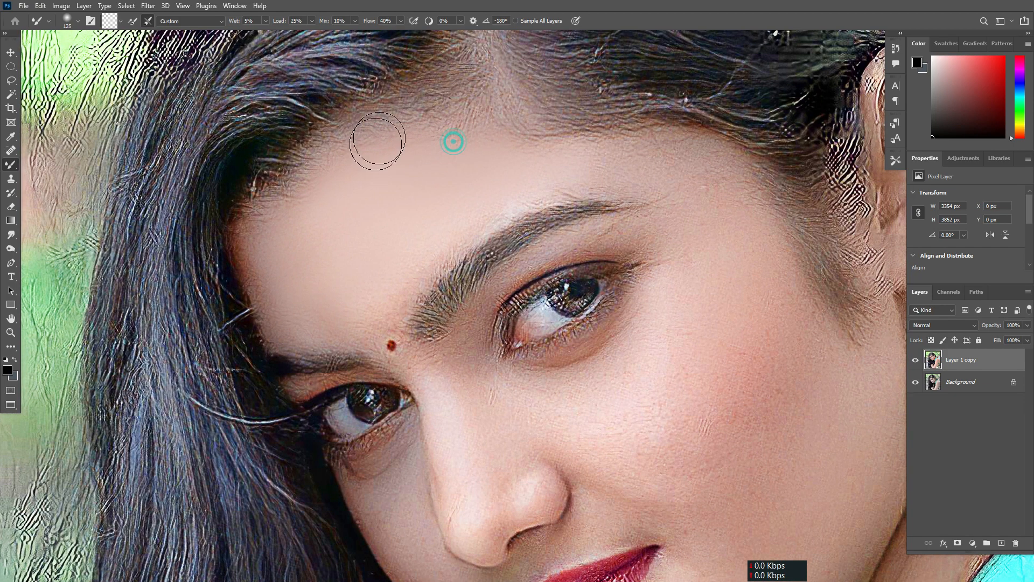
{"action": "left_click_drag", "start_coordinate": [312, 228], "coordinate": [372, 293]}
{"action": "left_click_drag", "start_coordinate": [327, 319], "coordinate": [351, 208]}
Step: Smooth the large cheek beside the earring and the skin toward the nose with Mixer Brush strokes, starting at 150 px
{"action": "left_click_drag", "start_coordinate": [502, 160], "coordinate": [337, 44]}
{"action": "key", "text": "bracketright"}
{"action": "key", "text": "bracketright"}
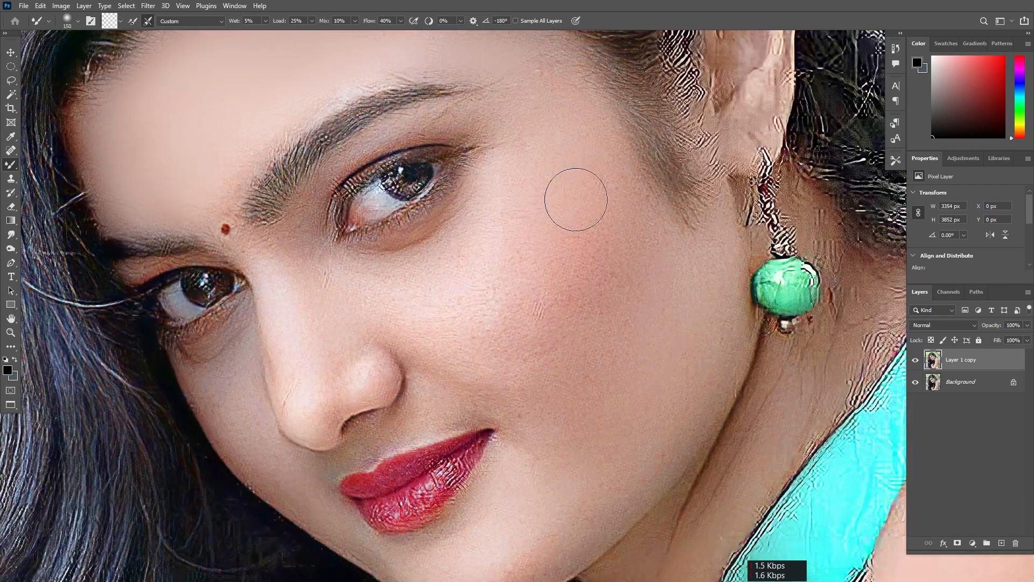
{"action": "left_click_drag", "start_coordinate": [569, 266], "coordinate": [538, 310]}
{"action": "left_click_drag", "start_coordinate": [611, 279], "coordinate": [676, 334]}
{"action": "left_click_drag", "start_coordinate": [585, 417], "coordinate": [559, 407]}
{"action": "key", "text": "bracketleft"}
{"action": "mouse_move", "coordinate": [432, 296]}
{"action": "left_mouse_down"}
{"action": "mouse_move", "coordinate": [404, 284]}
{"action": "mouse_move", "coordinate": [436, 237]}
{"action": "left_mouse_up"}
Step: Blend the rest of the large cheek down toward the jawline with the Mixer Brush, finishing at 125 px
{"action": "key", "text": "bracketleft"}
{"action": "key", "text": "bracketleft"}
{"action": "key", "text": "bracketright"}
{"action": "key", "text": "bracketright"}
{"action": "scroll", "coordinate": [439, 302], "scroll_direction": "down", "scroll_amount": 2}
{"action": "scroll", "coordinate": [544, 285], "scroll_direction": "up", "scroll_amount": 4}
{"action": "left_click_drag", "start_coordinate": [584, 266], "coordinate": [603, 337]}
{"action": "scroll", "coordinate": [604, 269], "scroll_direction": "down", "scroll_amount": 2}
{"action": "key", "text": "bracketleft"}
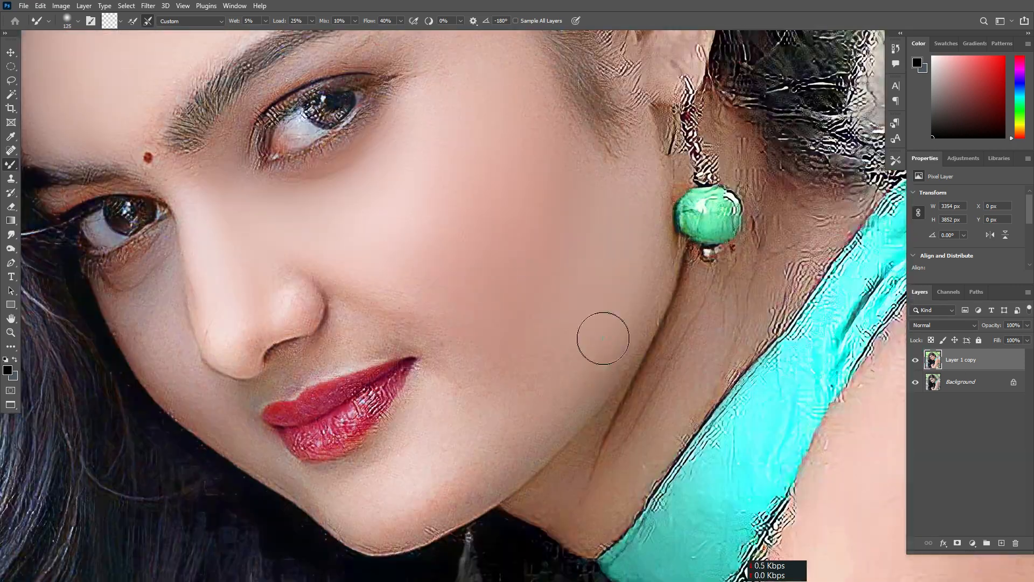
Step: Smooth the chin, nose and the skin below both eyes with the Mixer Brush, reducing the size from 125 to 80 px
{"action": "mouse_move", "coordinate": [368, 493]}
{"action": "left_mouse_down"}
{"action": "mouse_move", "coordinate": [391, 413]}
{"action": "mouse_move", "coordinate": [448, 358]}
{"action": "left_mouse_up"}
{"action": "left_click_drag", "start_coordinate": [557, 293], "coordinate": [522, 296]}
{"action": "left_click_drag", "start_coordinate": [431, 186], "coordinate": [431, 194]}
{"action": "key", "text": "bracketleft"}
{"action": "left_click_drag", "start_coordinate": [335, 163], "coordinate": [309, 239]}
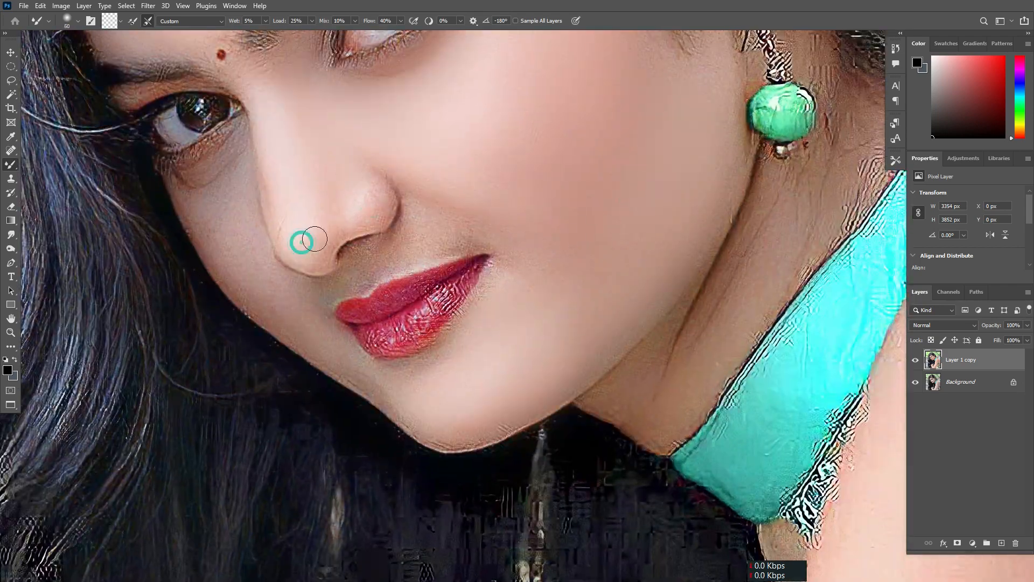
{"action": "left_click_drag", "start_coordinate": [453, 399], "coordinate": [453, 372]}
{"action": "left_click_drag", "start_coordinate": [237, 149], "coordinate": [203, 177]}
Step: Blend the fine skin areas around the nose and above the upper lip with a small Mixer Brush, about 70 px
{"action": "key", "text": "bracketleft"}
{"action": "key", "text": "bracketleft"}
{"action": "key", "text": "bracketleft"}
{"action": "mouse_move", "coordinate": [329, 351]}
{"action": "left_mouse_down"}
{"action": "mouse_move", "coordinate": [434, 362]}
{"action": "mouse_move", "coordinate": [342, 372]}
{"action": "left_mouse_up"}
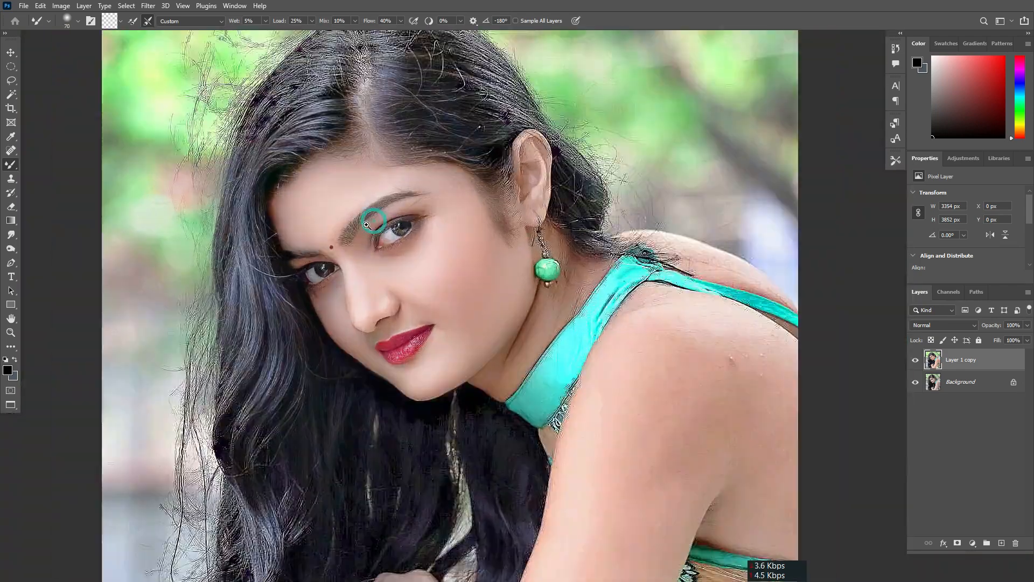
{"action": "left_click_drag", "start_coordinate": [338, 301], "coordinate": [373, 316]}
{"action": "left_click", "coordinate": [381, 275], "text": "ctrl"}
{"action": "scroll", "coordinate": [341, 301], "scroll_direction": "down", "scroll_amount": 3}
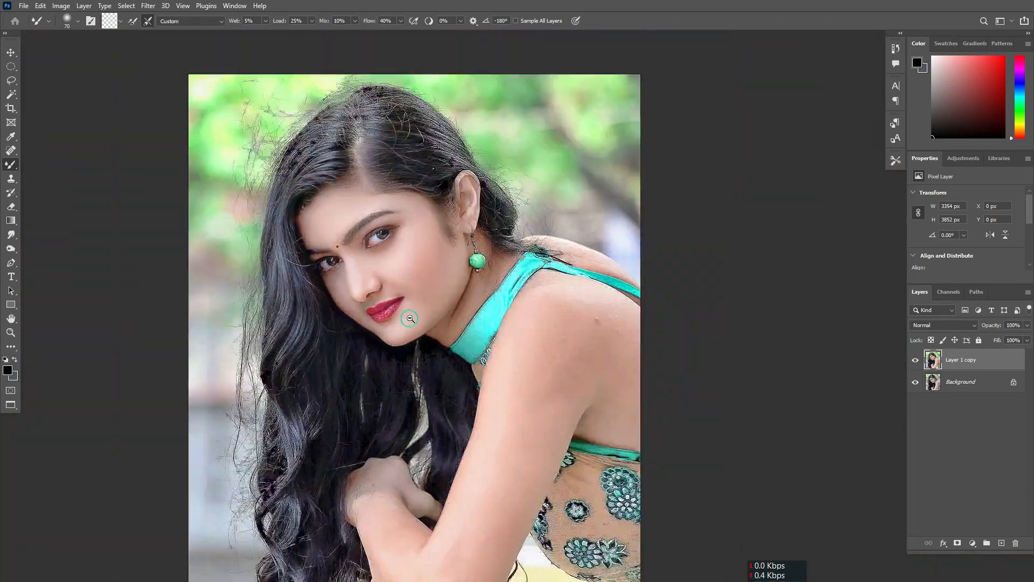
{"action": "scroll", "coordinate": [541, 323], "scroll_direction": "up", "scroll_amount": 5}
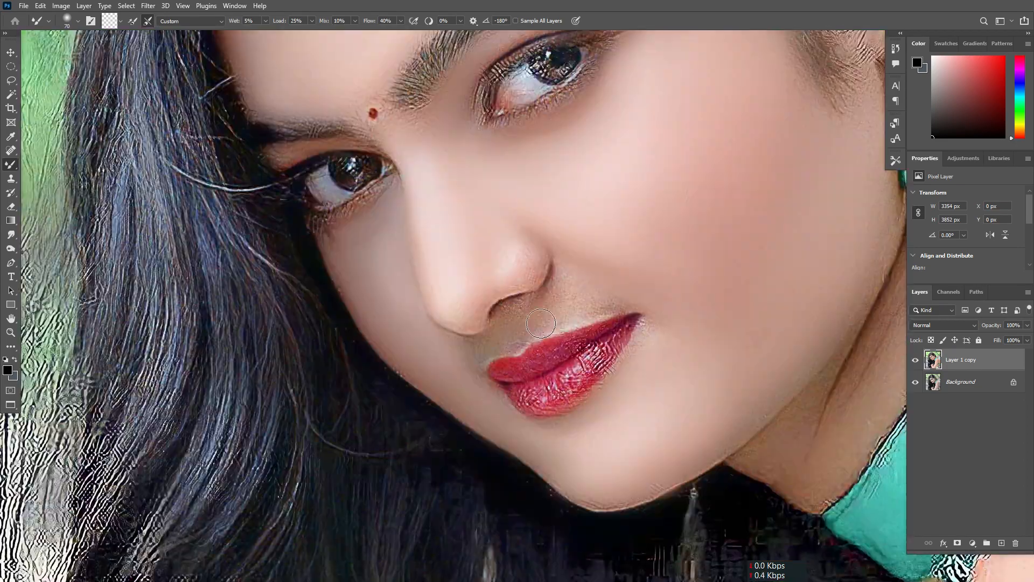
{"action": "left_click_drag", "start_coordinate": [591, 311], "coordinate": [564, 302]}
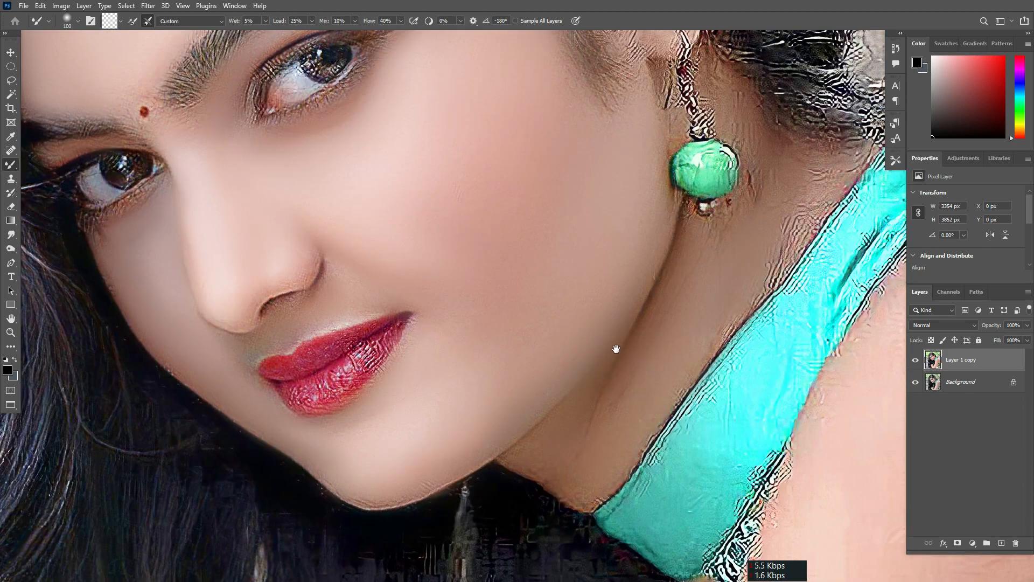
Step: Smooth the shoulder and upper arm skin with long Mixer Brush strokes at 400 px
{"action": "scroll", "coordinate": [619, 355], "scroll_direction": "down", "scroll_amount": 2}
{"action": "left_click_drag", "start_coordinate": [658, 386], "coordinate": [328, 222]}
{"action": "left_click_drag", "start_coordinate": [552, 258], "coordinate": [552, 245]}
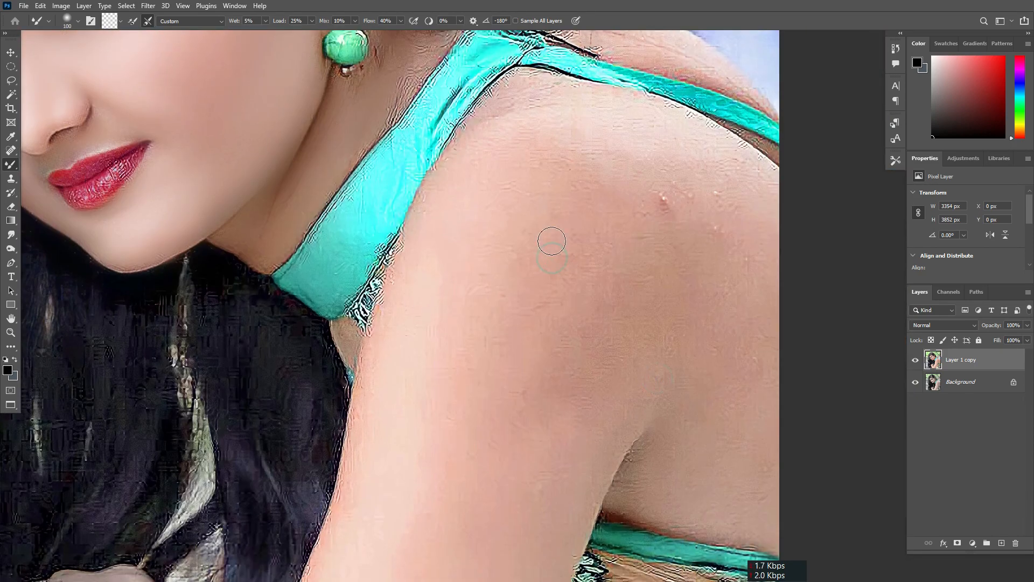
{"action": "scroll", "coordinate": [554, 229], "scroll_direction": "down", "scroll_amount": 3}
{"action": "key", "text": "bracketright"}
{"action": "key", "text": "bracketright"}
{"action": "key", "text": "bracketright"}
{"action": "key", "text": "bracketright"}
{"action": "key", "text": "bracketright"}
{"action": "key", "text": "bracketright"}
{"action": "key", "text": "bracketright"}
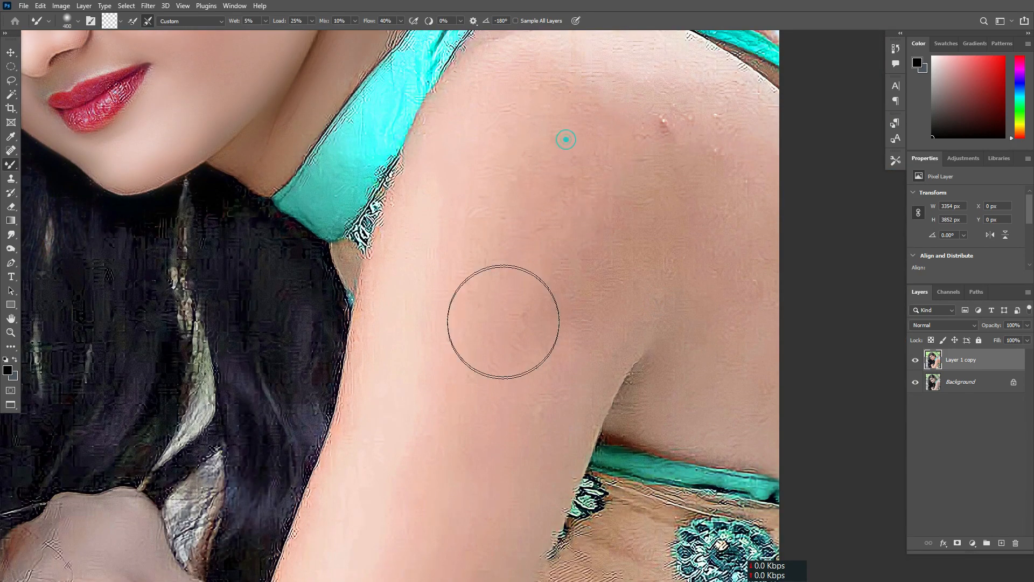
{"action": "mouse_move", "coordinate": [605, 134]}
{"action": "left_mouse_down"}
{"action": "mouse_move", "coordinate": [566, 275]}
{"action": "mouse_move", "coordinate": [460, 465]}
{"action": "mouse_move", "coordinate": [471, 485]}
{"action": "left_mouse_up"}
{"action": "mouse_move", "coordinate": [471, 439]}
{"action": "left_mouse_down"}
{"action": "mouse_move", "coordinate": [563, 264]}
{"action": "mouse_move", "coordinate": [472, 443]}
{"action": "left_mouse_up"}
{"action": "left_click_drag", "start_coordinate": [517, 319], "coordinate": [455, 435]}
{"action": "mouse_move", "coordinate": [480, 381]}
{"action": "left_mouse_down"}
{"action": "mouse_move", "coordinate": [546, 268]}
{"action": "mouse_move", "coordinate": [457, 503]}
{"action": "mouse_move", "coordinate": [470, 452]}
{"action": "left_mouse_up"}
Step: Smooth the lower arm and elbow skin with the Mixer Brush at 250 px
{"action": "key", "text": "bracketleft"}
{"action": "key", "text": "bracketleft"}
{"action": "scroll", "coordinate": [483, 355], "scroll_direction": "down", "scroll_amount": 1}
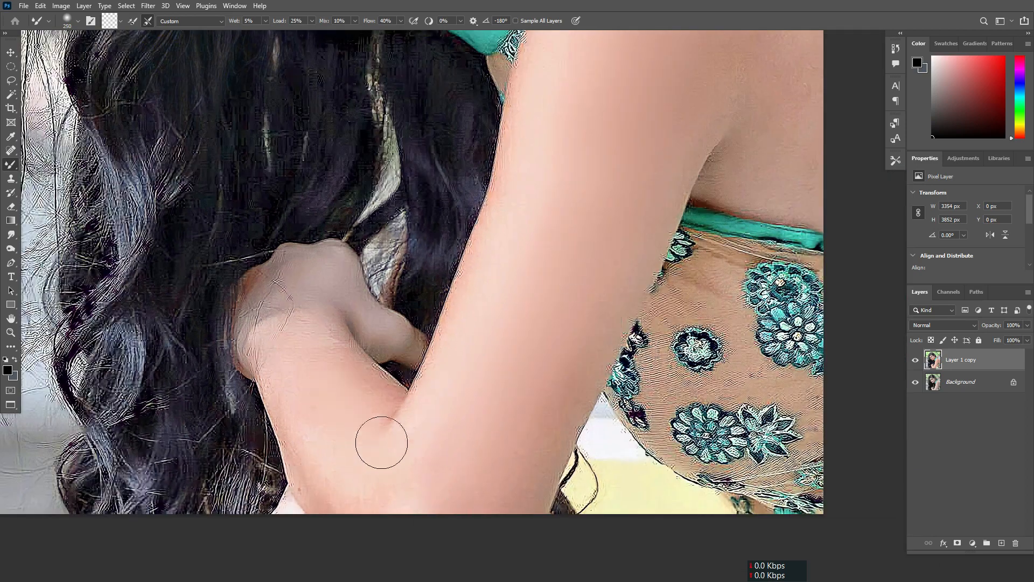
{"action": "left_click_drag", "start_coordinate": [549, 372], "coordinate": [535, 454]}
{"action": "left_click_drag", "start_coordinate": [611, 223], "coordinate": [513, 447]}
Step: Smooth the shoulder and back skin with the Mixer Brush at 400 and 300 px, and compare the portrait with Layer 1 copy hidden and shown
{"action": "key", "text": "bracketright"}
{"action": "key", "text": "bracketright"}
{"action": "mouse_move", "coordinate": [579, 162]}
{"action": "left_mouse_down"}
{"action": "mouse_move", "coordinate": [588, 283]}
{"action": "mouse_move", "coordinate": [632, 252]}
{"action": "mouse_move", "coordinate": [615, 234]}
{"action": "mouse_move", "coordinate": [711, 373]}
{"action": "left_mouse_up"}
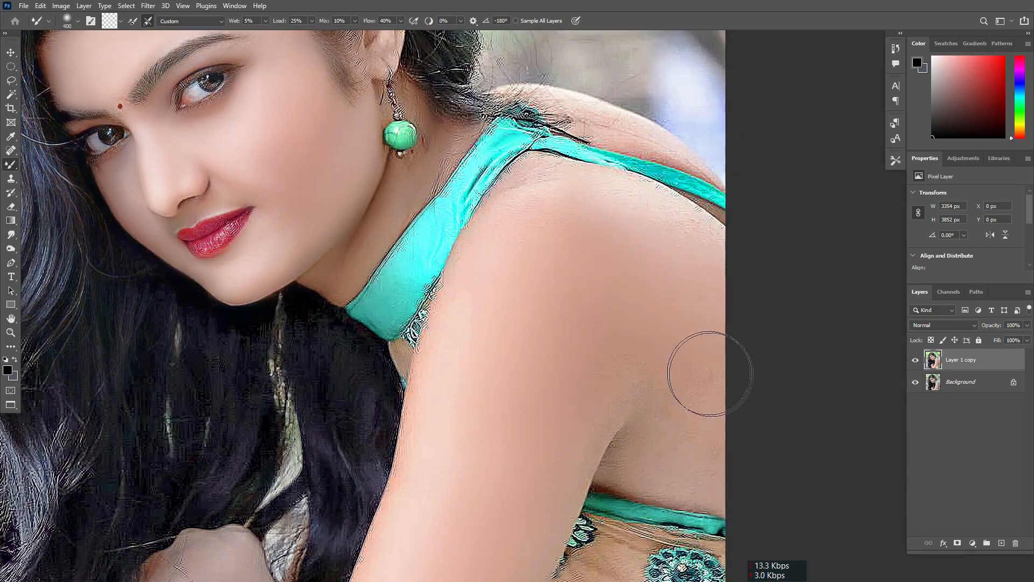
{"action": "key", "text": "bracketleft"}
{"action": "left_click_drag", "start_coordinate": [546, 200], "coordinate": [512, 243]}
{"action": "scroll", "coordinate": [496, 247], "scroll_direction": "down", "scroll_amount": 2}
{"action": "scroll", "coordinate": [496, 247], "scroll_direction": "up", "scroll_amount": 1}
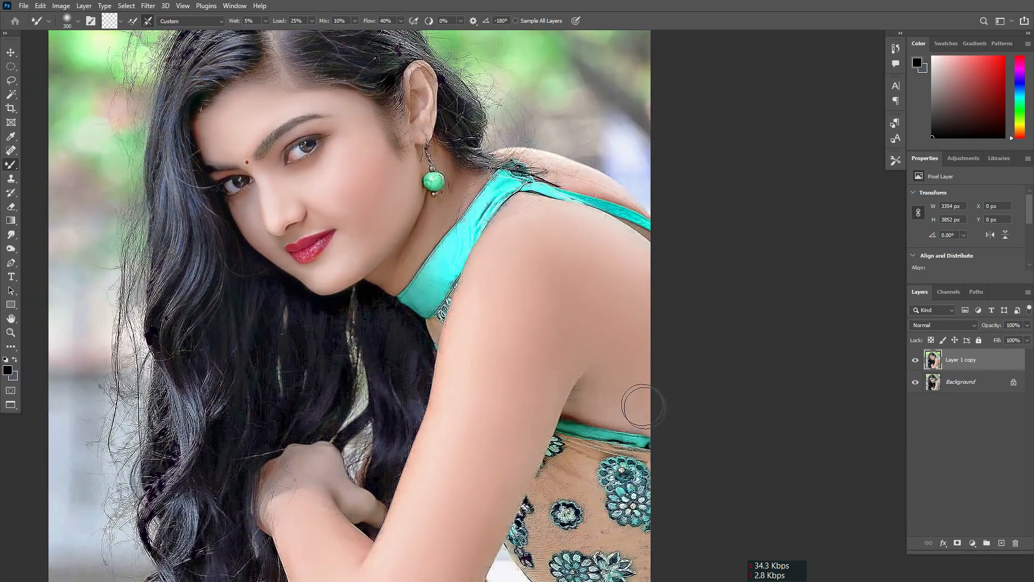
{"action": "mouse_move", "coordinate": [481, 344]}
{"action": "left_mouse_down"}
{"action": "mouse_move", "coordinate": [484, 330]}
{"action": "mouse_move", "coordinate": [587, 268]}
{"action": "mouse_move", "coordinate": [510, 294]}
{"action": "left_mouse_up"}
{"action": "scroll", "coordinate": [525, 286], "scroll_direction": "down", "scroll_amount": 1}
{"action": "left_click", "coordinate": [915, 359]}
{"action": "left_click", "coordinate": [915, 359]}
Step: Smooth the neck skin between the earring and the turquoise collar with the Mixer Brush at 125 px
{"action": "scroll", "coordinate": [377, 124], "scroll_direction": "up", "scroll_amount": 2}
{"action": "key", "text": "bracketleft"}
{"action": "key", "text": "bracketleft"}
{"action": "key", "text": "bracketleft"}
{"action": "key", "text": "bracketleft"}
{"action": "key", "text": "bracketleft"}
{"action": "left_click_drag", "start_coordinate": [541, 434], "coordinate": [606, 341]}
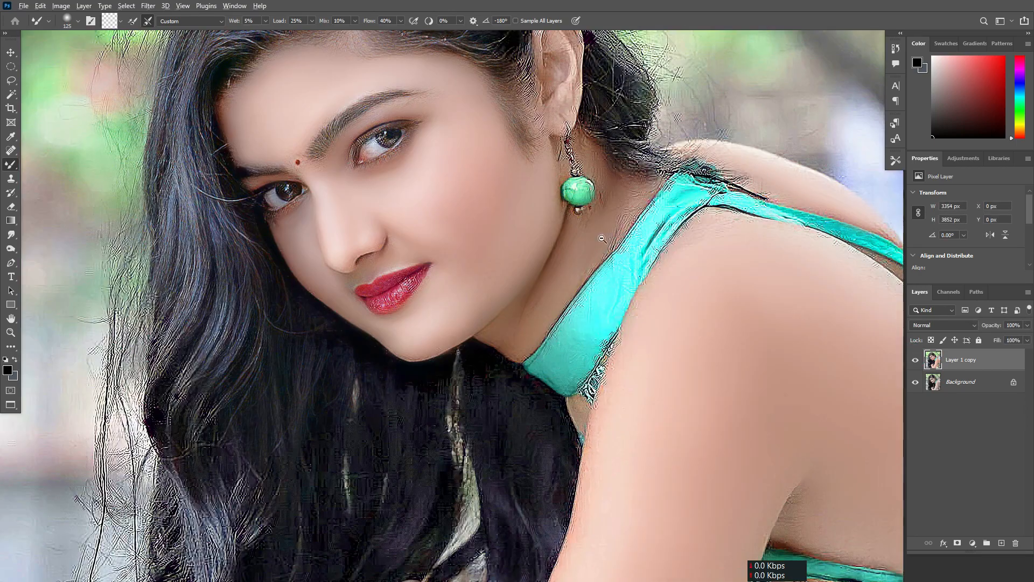
{"action": "scroll", "coordinate": [602, 239], "scroll_direction": "down", "scroll_amount": 4}
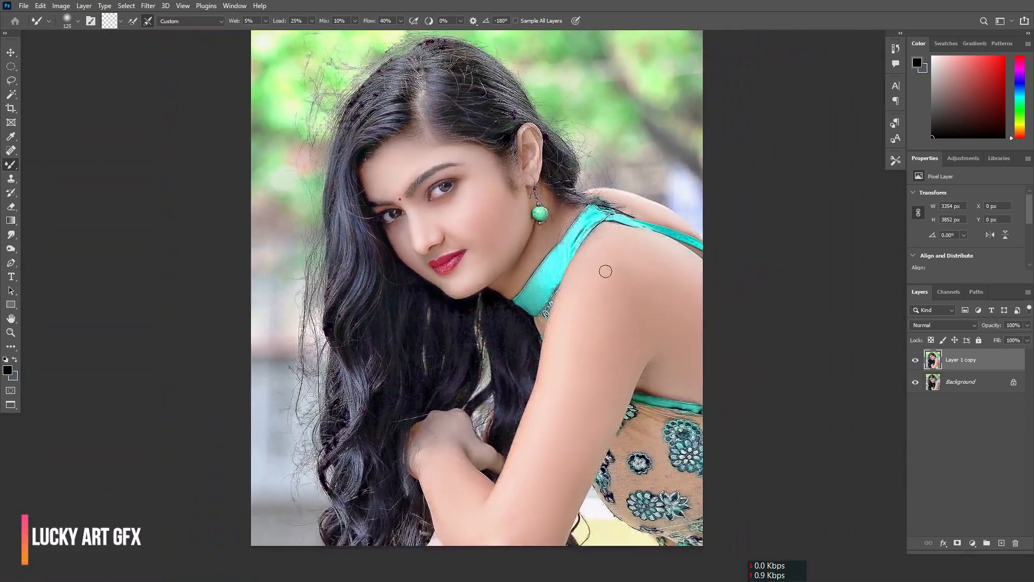
Step: Switch to the Move tool and compare the whole portrait with Layer 1 copy hidden and shown
{"action": "key", "text": "v"}
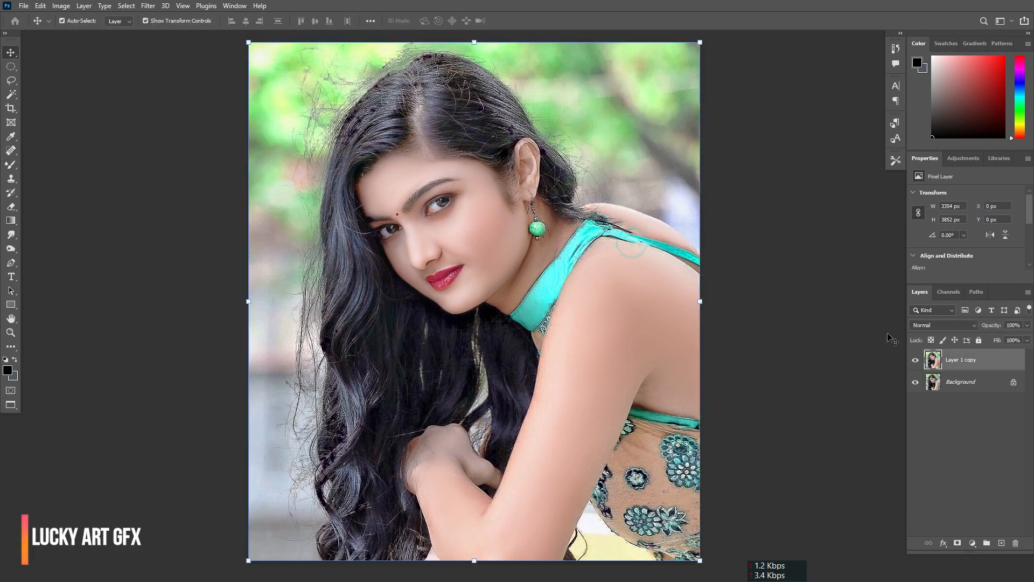
{"action": "left_click", "coordinate": [915, 360]}
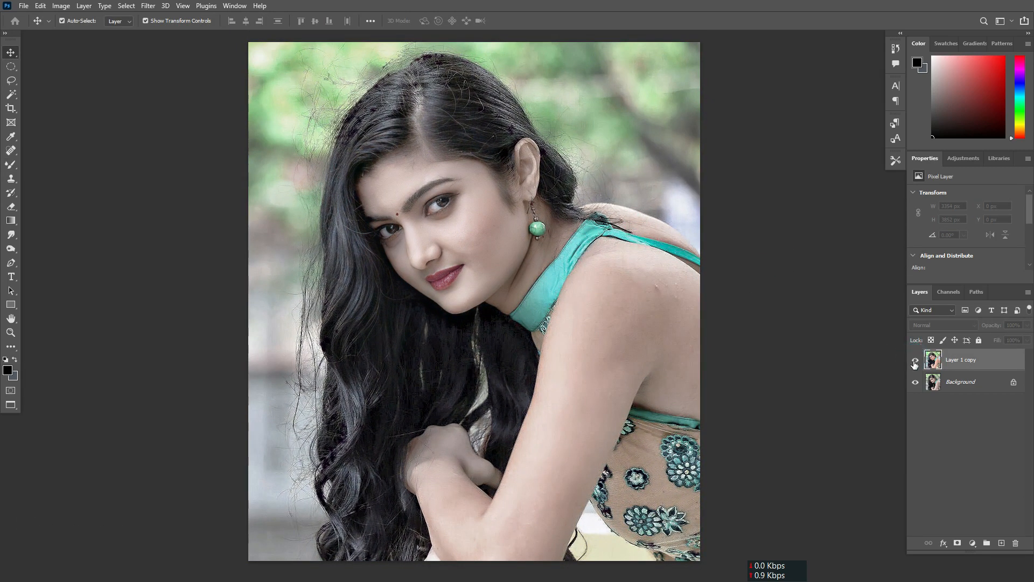
{"action": "left_click", "coordinate": [915, 360]}
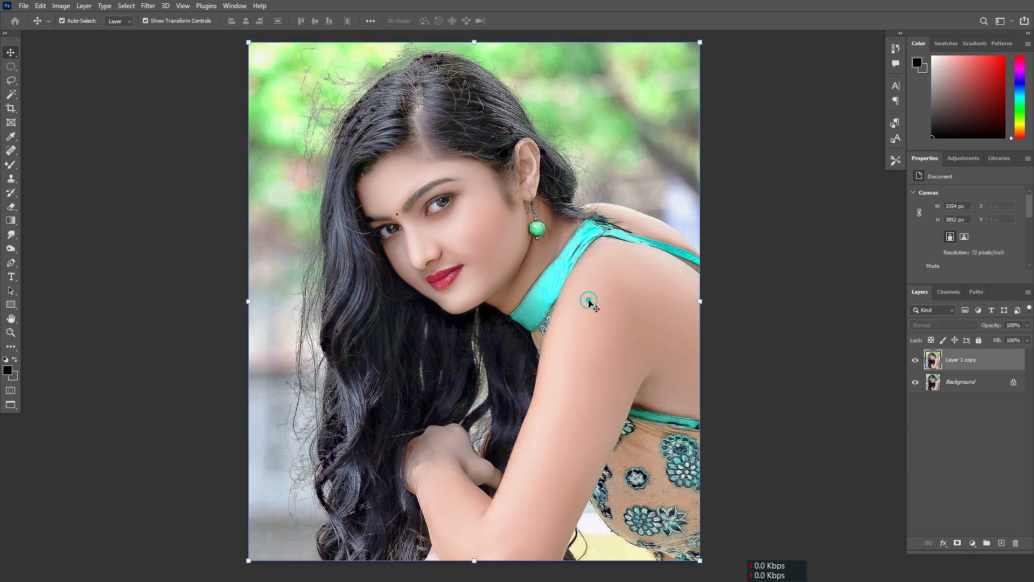
Step: Open the Camera Raw Filter on Layer 1 copy and set Contrast to +19 and Shadows to +28
{"action": "left_click", "coordinate": [153, 5]}
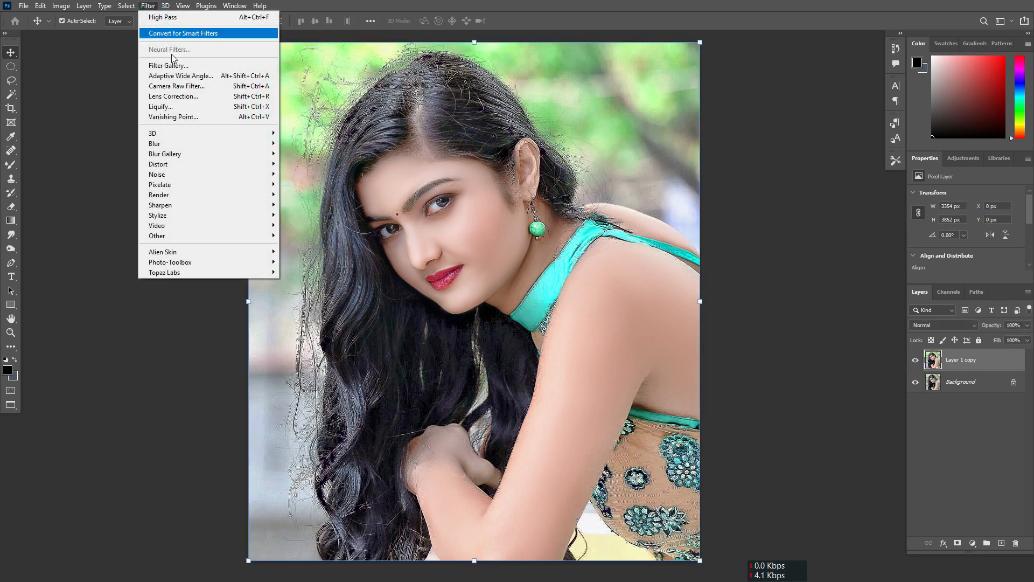
{"action": "left_click", "coordinate": [191, 86]}
{"action": "left_click_drag", "start_coordinate": [413, 318], "coordinate": [487, 211]}
{"action": "left_click_drag", "start_coordinate": [491, 208], "coordinate": [493, 282]}
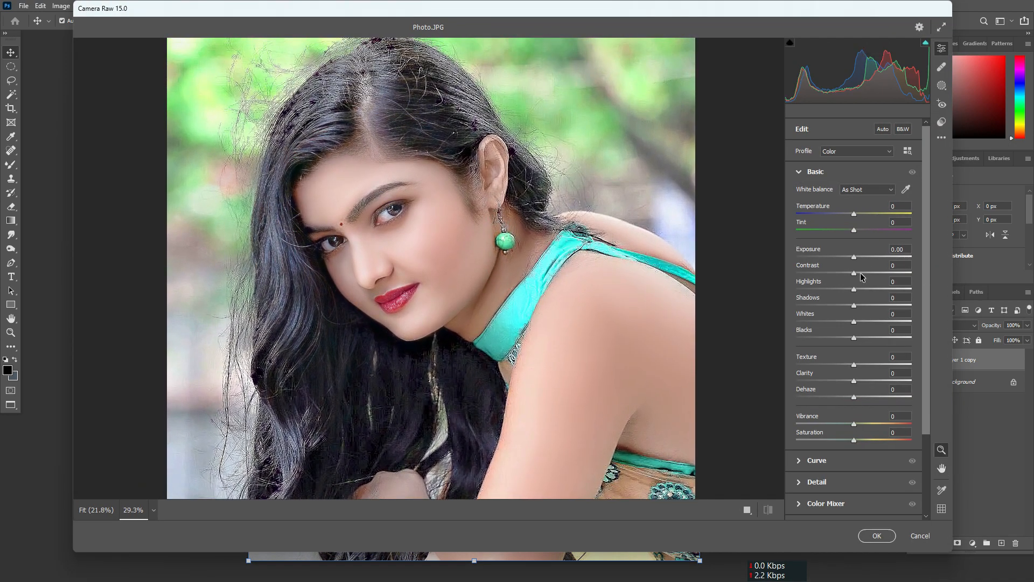
{"action": "left_click_drag", "start_coordinate": [861, 272], "coordinate": [869, 302]}
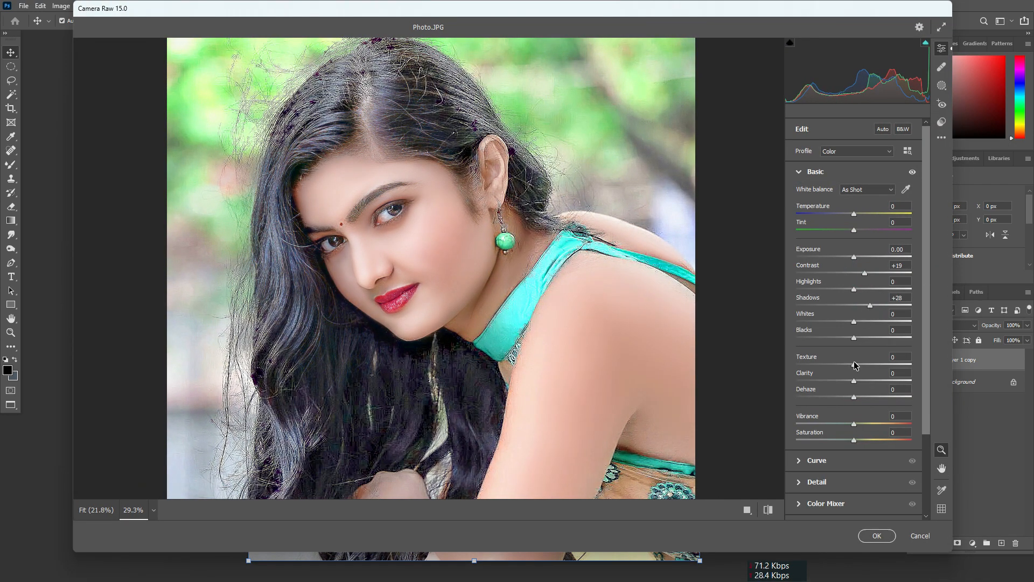
Step: Set Clarity to +3 and Vibrance to +52 in the Camera Raw basic adjustments and check the portrait
{"action": "left_click_drag", "start_coordinate": [854, 381], "coordinate": [884, 359]}
{"action": "scroll", "coordinate": [870, 379], "scroll_direction": "down", "scroll_amount": 3}
{"action": "scroll", "coordinate": [407, 206], "scroll_direction": "down", "scroll_amount": 2}
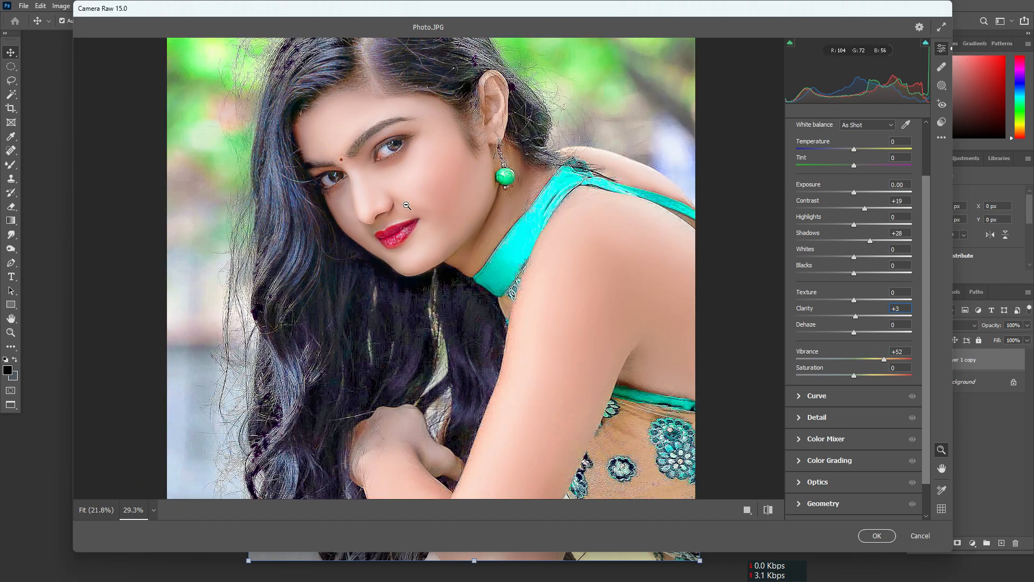
{"action": "scroll", "coordinate": [407, 206], "scroll_direction": "down", "scroll_amount": 3}
{"action": "scroll", "coordinate": [433, 226], "scroll_direction": "up", "scroll_amount": 3}
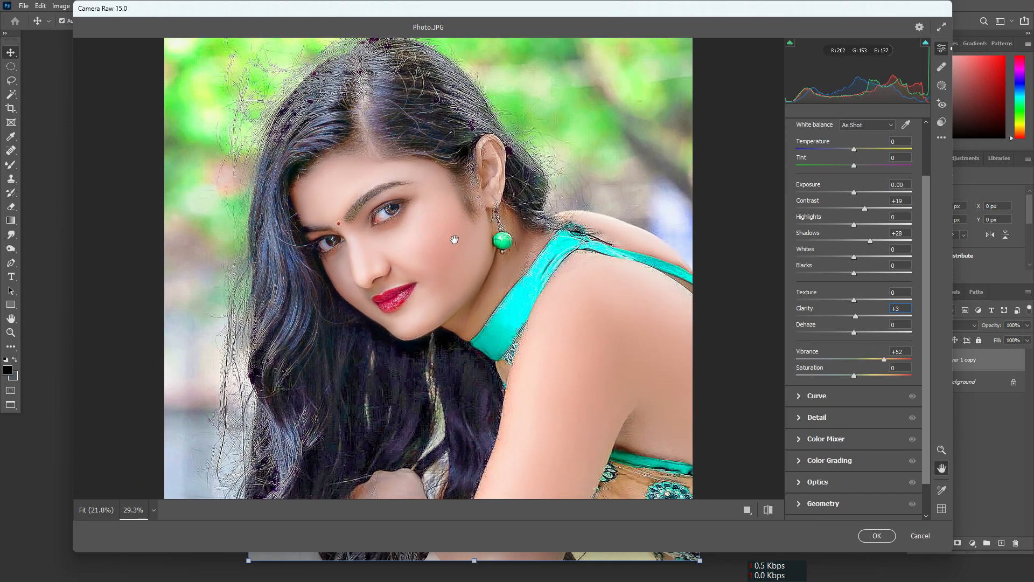
{"action": "scroll", "coordinate": [800, 403], "scroll_direction": "down", "scroll_amount": 1}
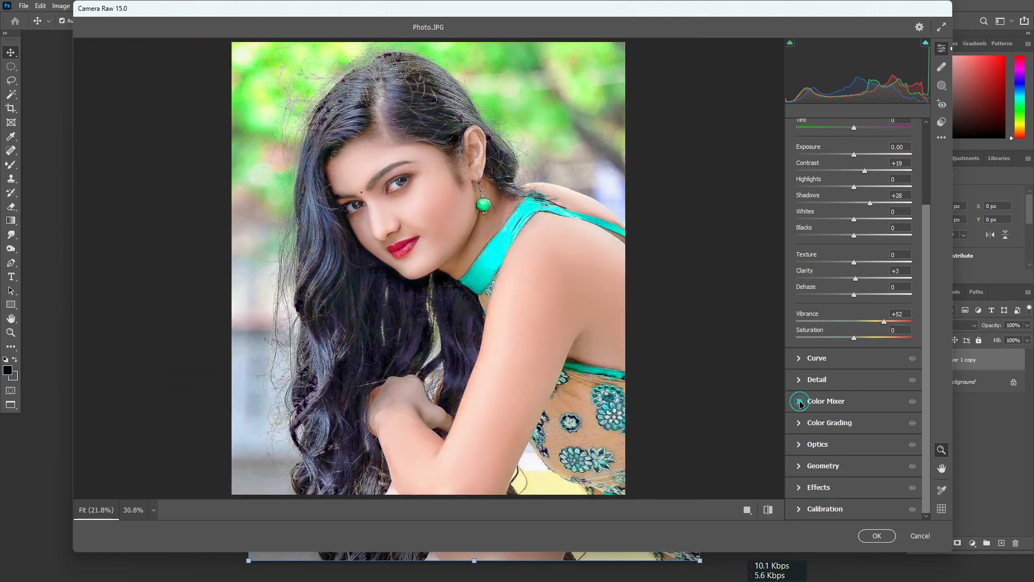
Step: Set the Color Mixer saturation to Reds +5, Oranges +36, Yellows +82, Greens +42 and Aquas +18
{"action": "left_click", "coordinate": [800, 402]}
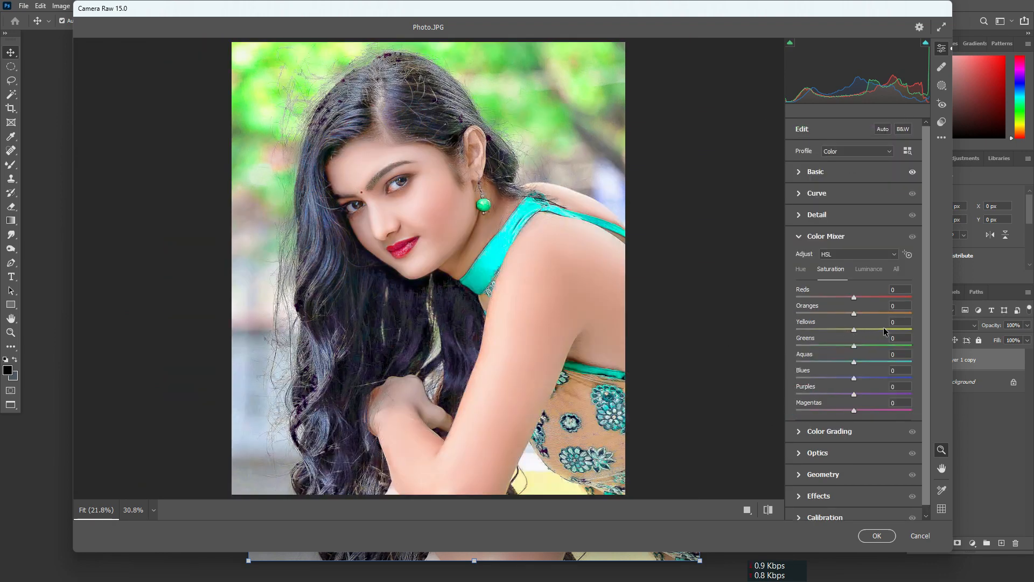
{"action": "left_click_drag", "start_coordinate": [879, 329], "coordinate": [900, 329]}
{"action": "left_click", "coordinate": [889, 345]}
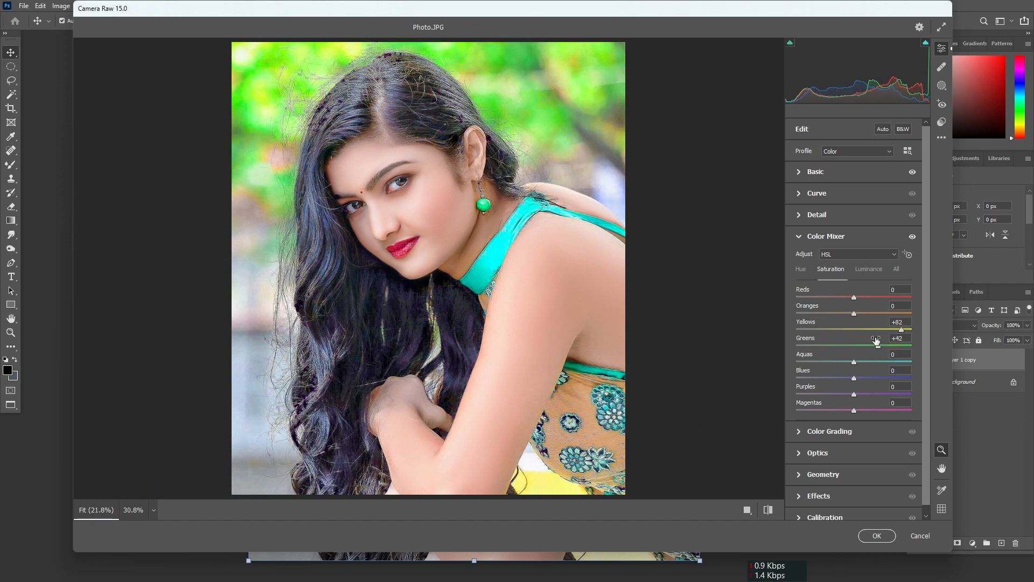
{"action": "left_click", "coordinate": [864, 362]}
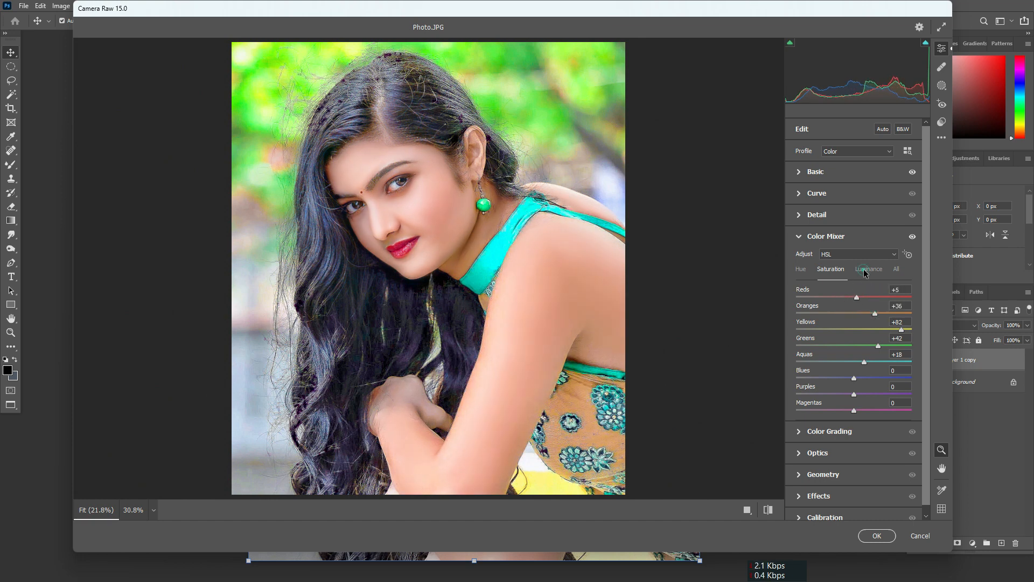
Step: Set the Color Mixer luminance to Reds +18, Oranges +6, Yellows -10, Greens -16 and Aquas -16
{"action": "left_click", "coordinate": [864, 273]}
{"action": "left_click", "coordinate": [847, 298]}
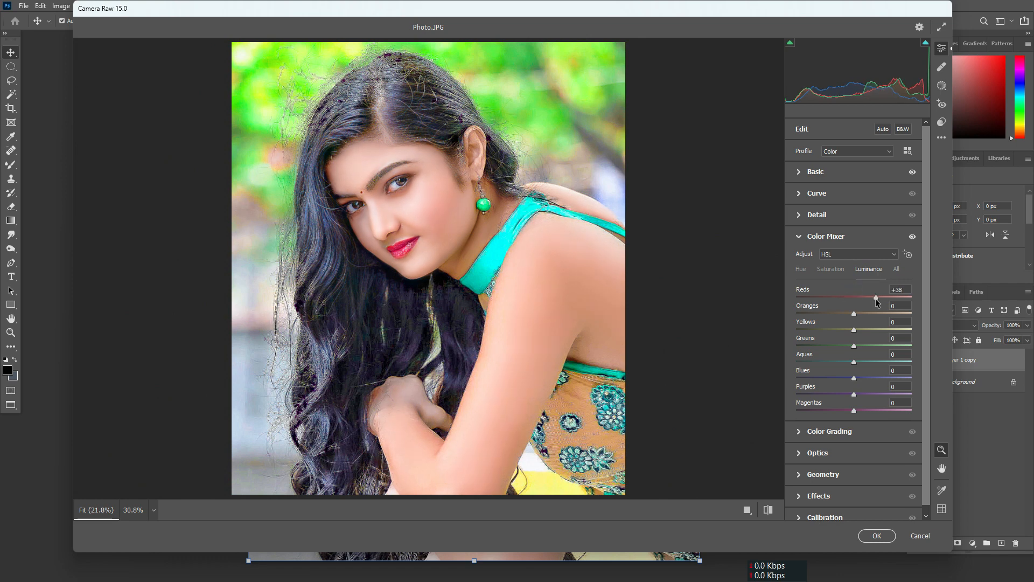
{"action": "left_click_drag", "start_coordinate": [854, 314], "coordinate": [845, 346]}
{"action": "left_click", "coordinate": [845, 362]}
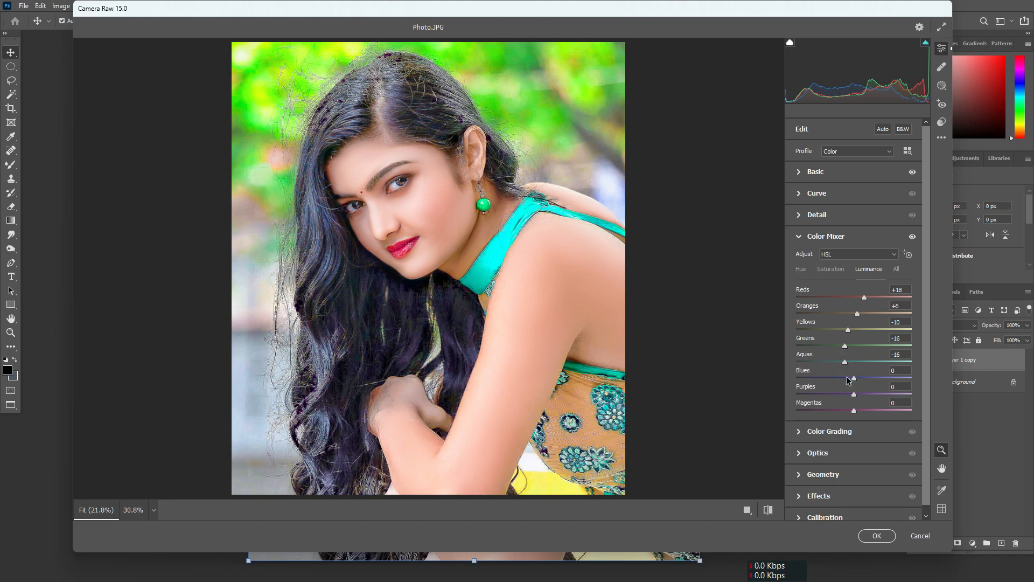
Step: Set the luminance of Blues to -11, Purples to -17 and Magentas to -1, and apply the Camera Raw adjustments
{"action": "left_click", "coordinate": [847, 379]}
{"action": "left_click", "coordinate": [853, 412]}
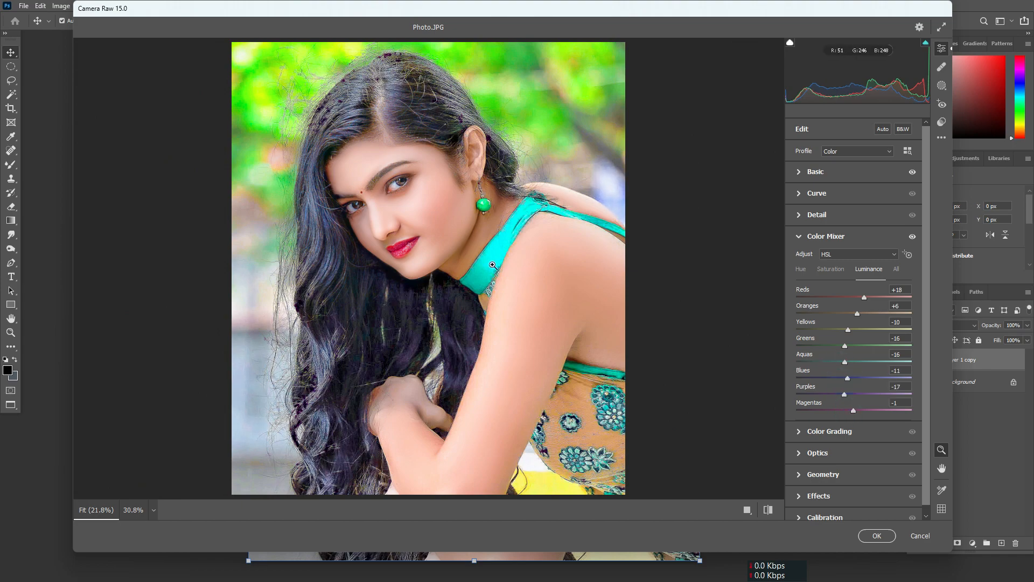
{"action": "left_click", "coordinate": [877, 536]}
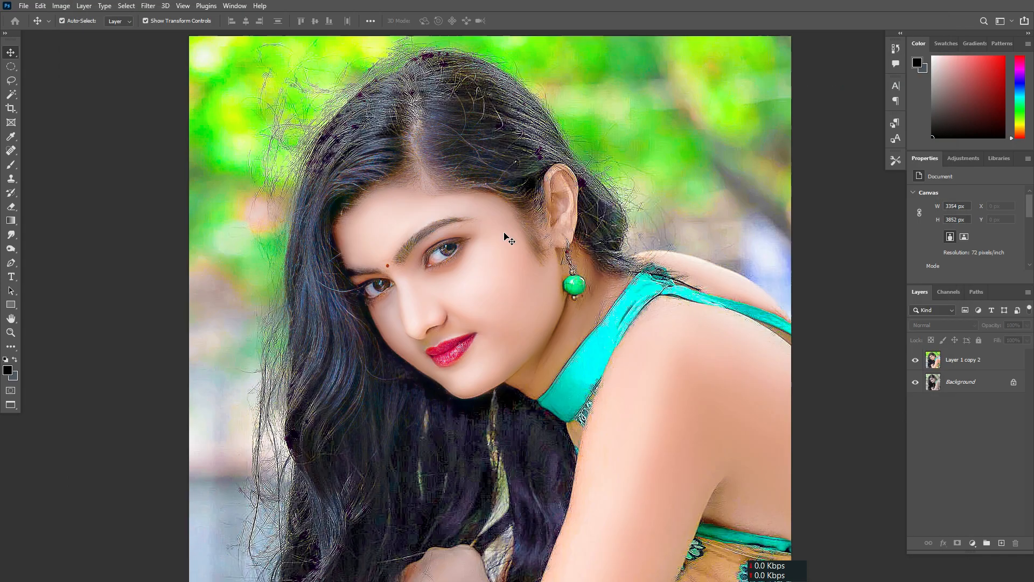
Step: Inspect the graded portrait up close and as a whole, and compare it with Layer 1 copy 2 hidden and shown
{"action": "left_click", "coordinate": [470, 238], "text": "ctrl"}
{"action": "left_click_drag", "start_coordinate": [516, 250], "coordinate": [513, 256]}
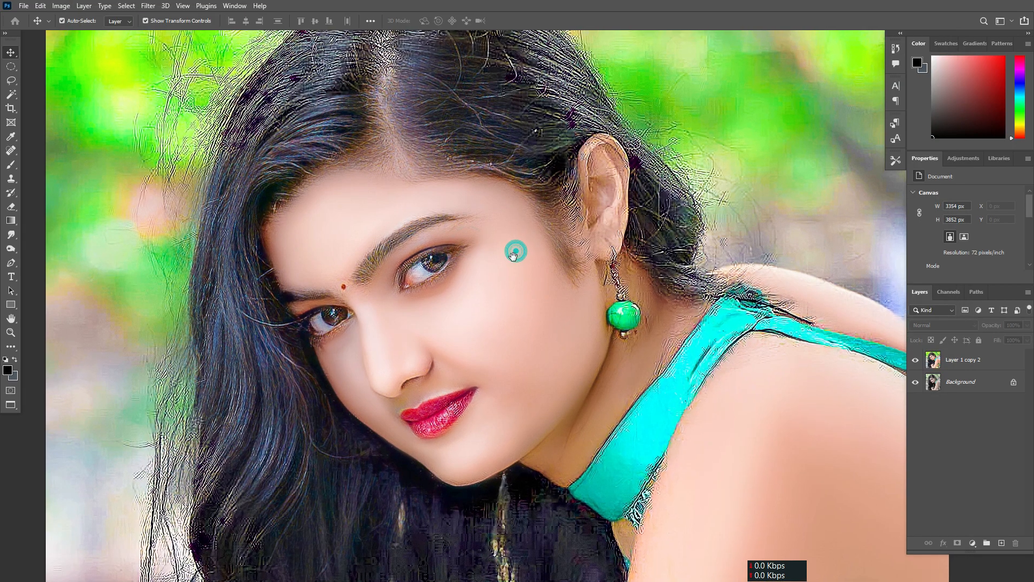
{"action": "left_click", "coordinate": [513, 257], "text": "alt"}
{"action": "left_click", "coordinate": [512, 258], "text": "alt"}
{"action": "left_click_drag", "start_coordinate": [556, 310], "coordinate": [543, 258]}
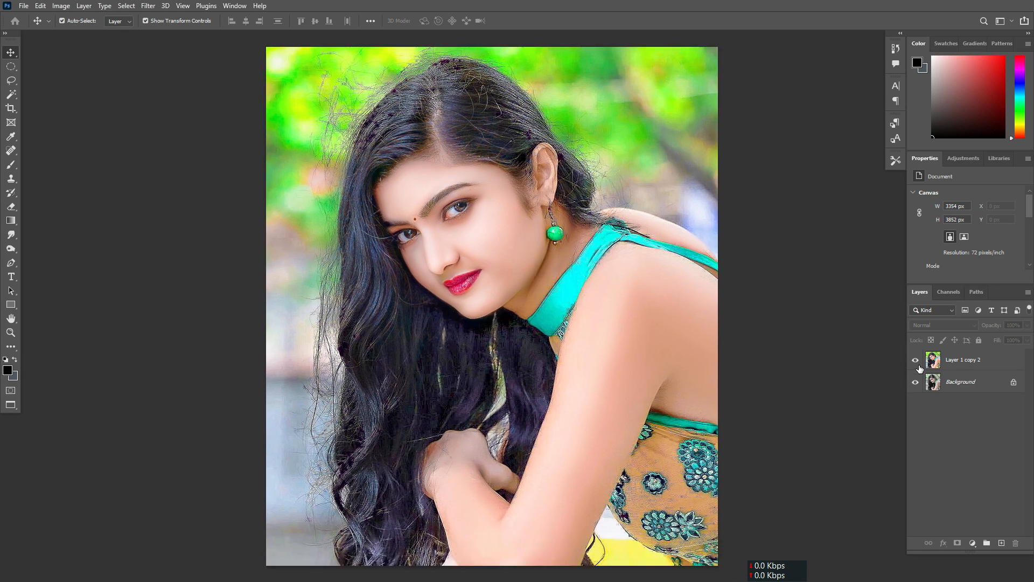
{"action": "left_click", "coordinate": [919, 365]}
{"action": "left_click", "coordinate": [919, 365]}
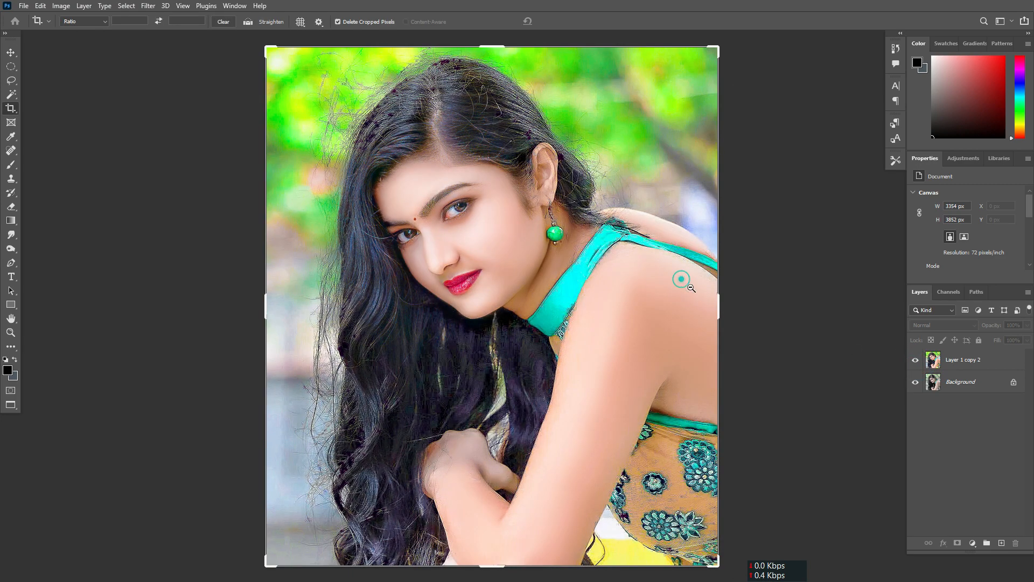